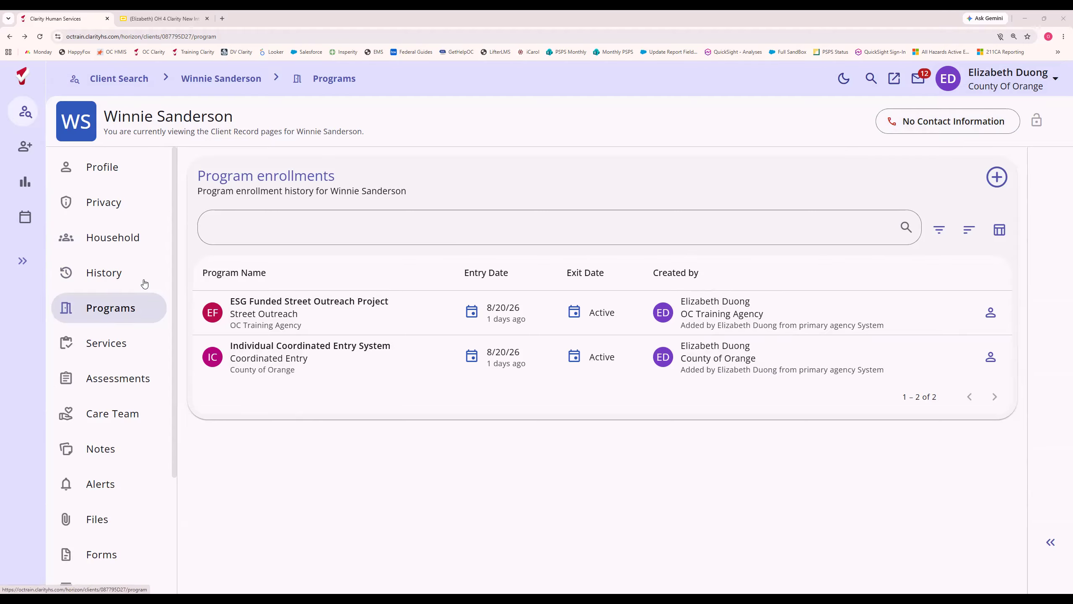
Check which programs are available for a new enrollment and close the enrollment form without choosing one.
click(997, 177)
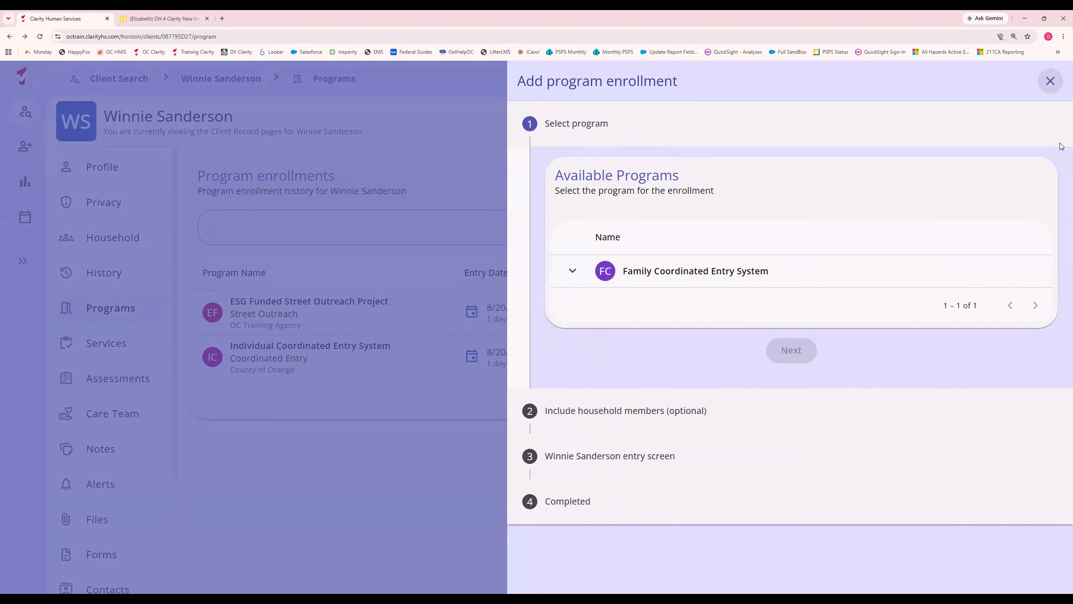
click(1051, 81)
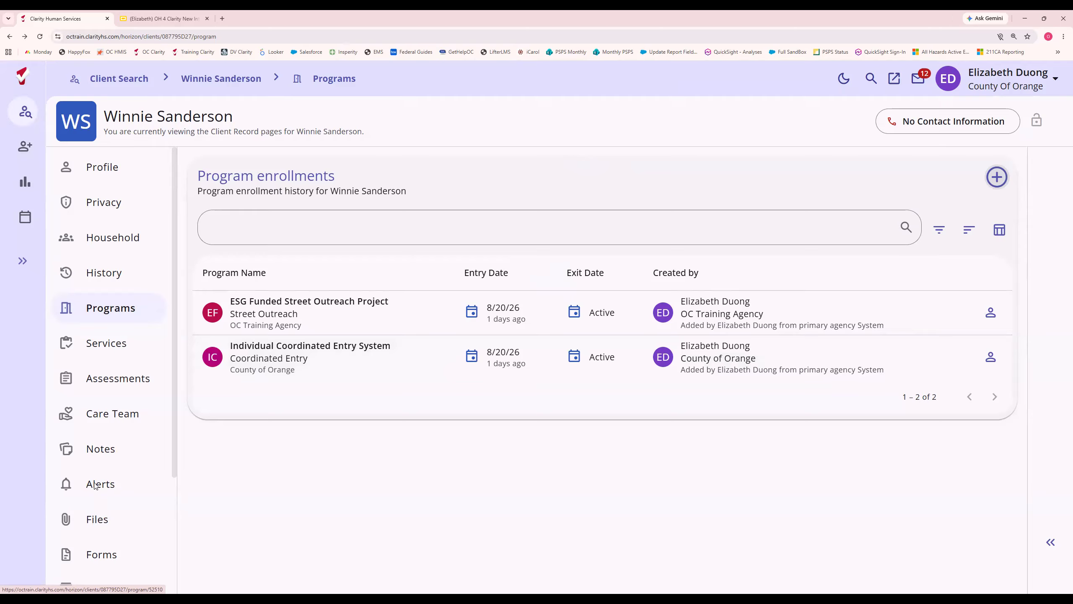
Start a new client file with category Coordinated Entry Documentation and predefined name CES Authorization Form.
click(105, 529)
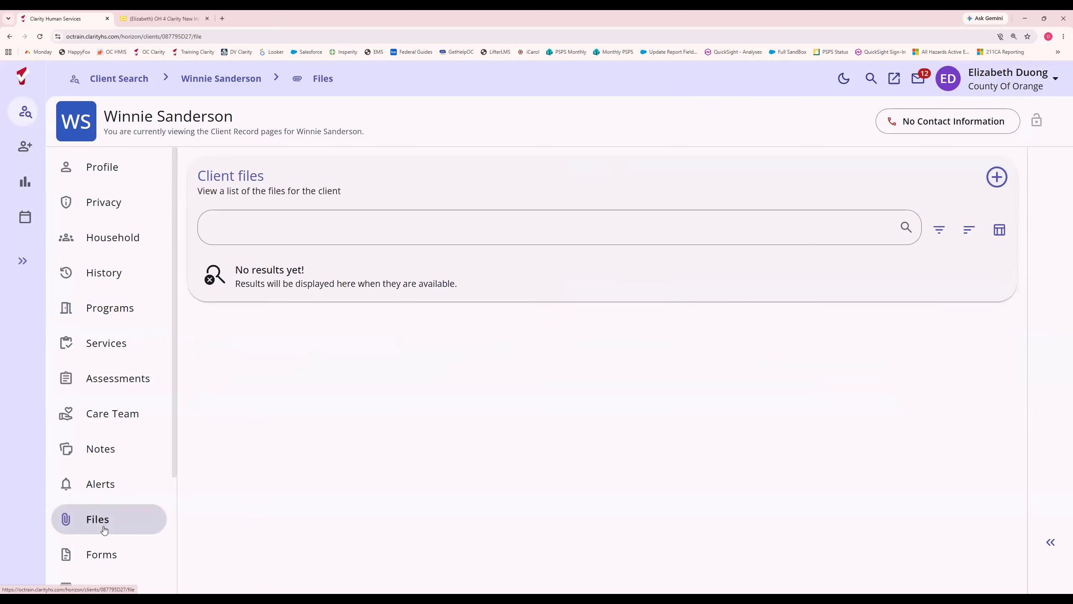
click(991, 185)
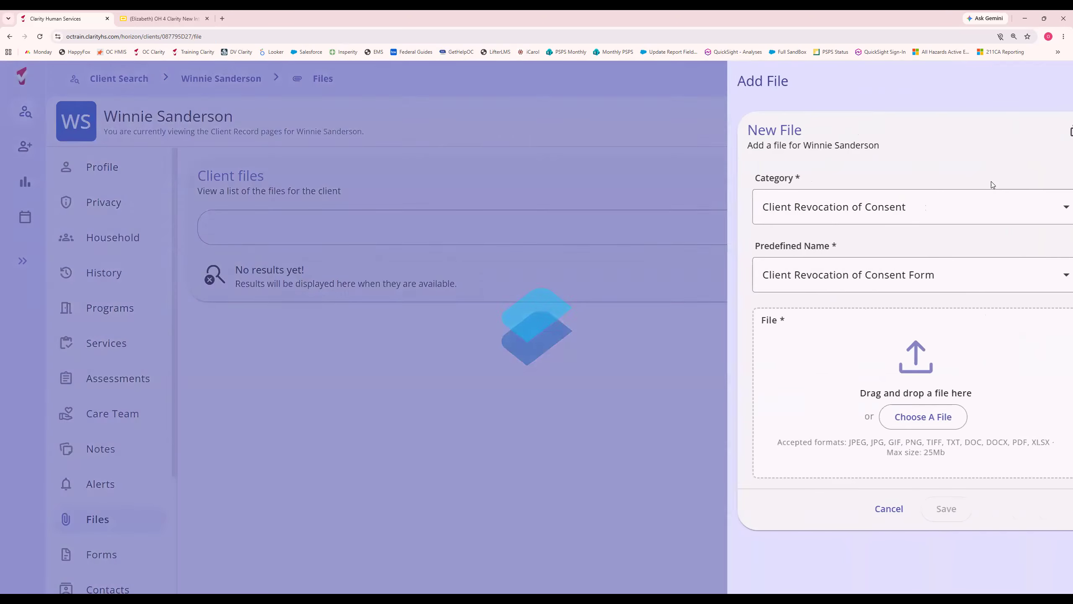
click(779, 208)
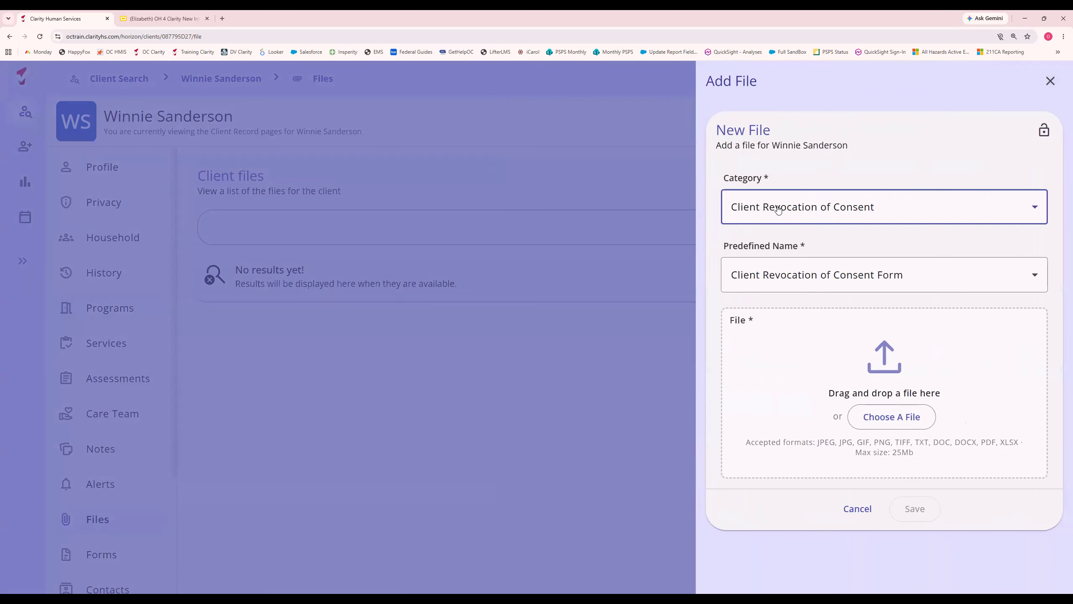
click(795, 274)
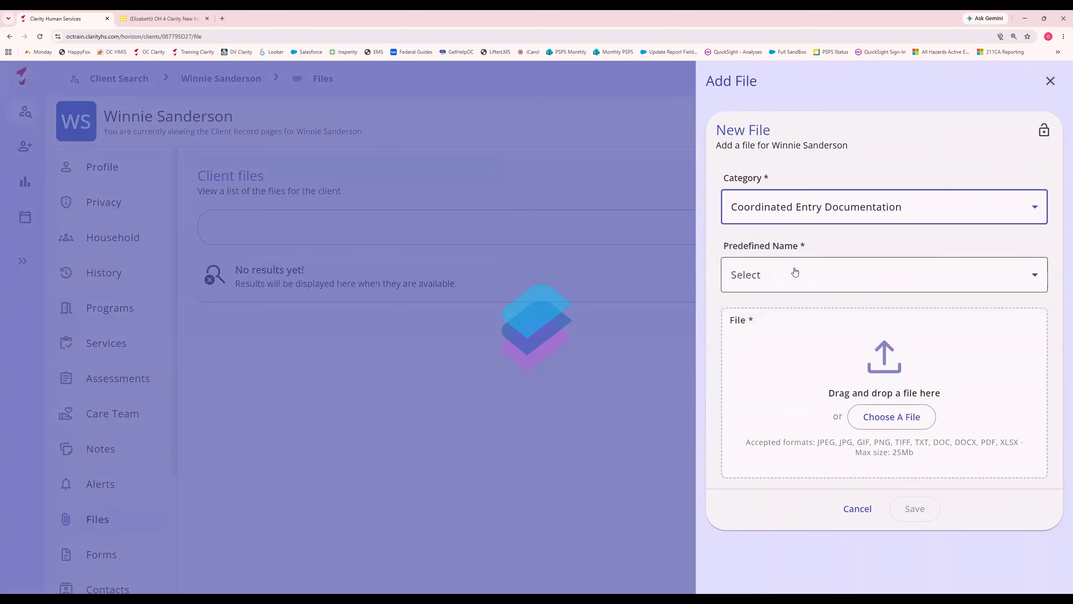
click(782, 278)
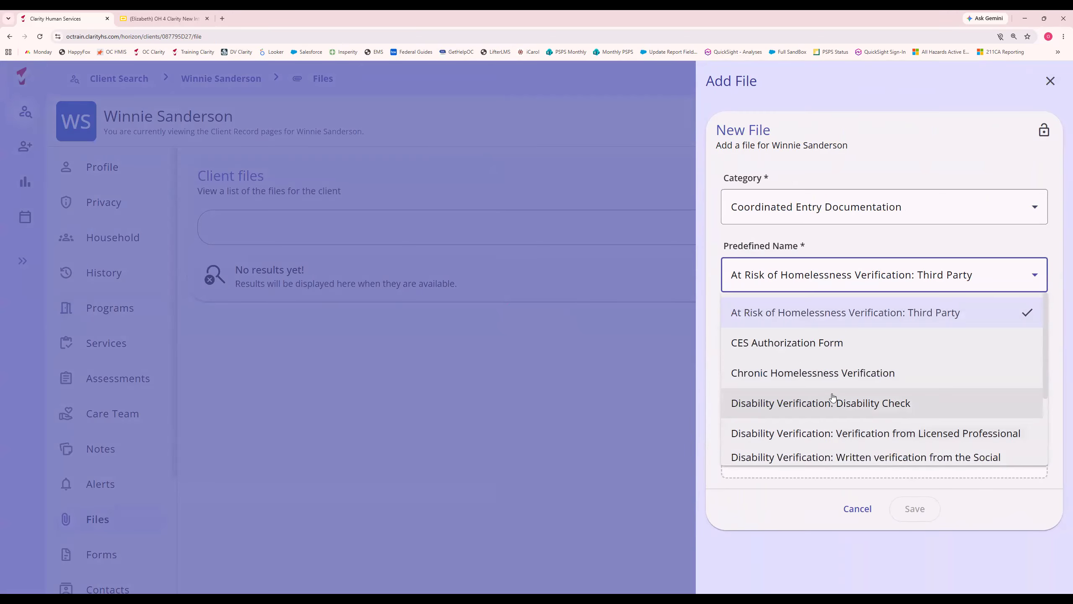
click(828, 357)
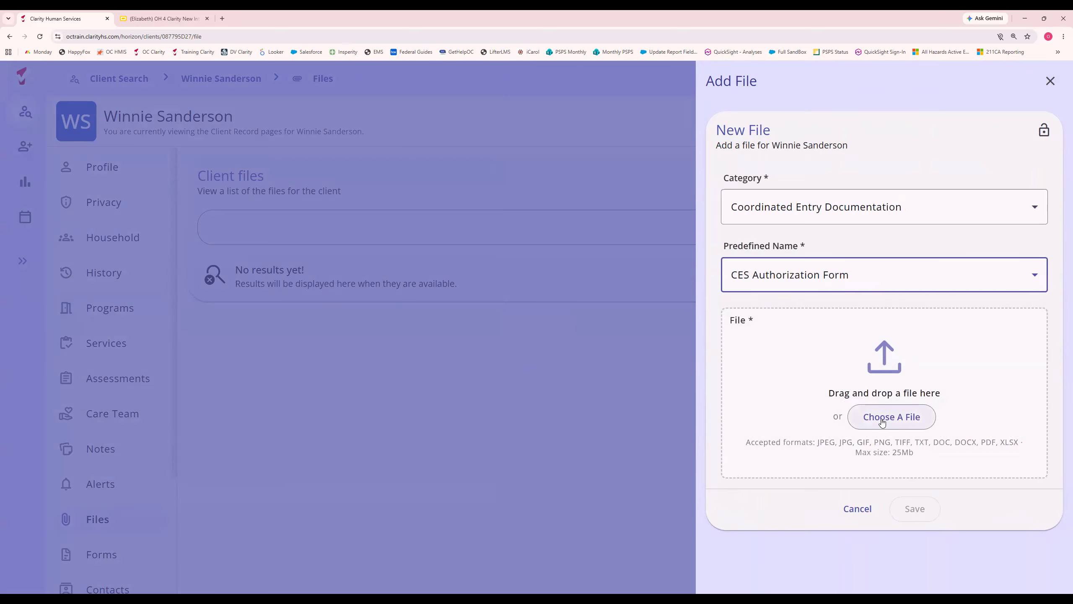
Change the file's predefined name to Homelessness Verification: Self Certification and discard the unsaved file.
click(811, 282)
scroll(820, 317, down, 3)
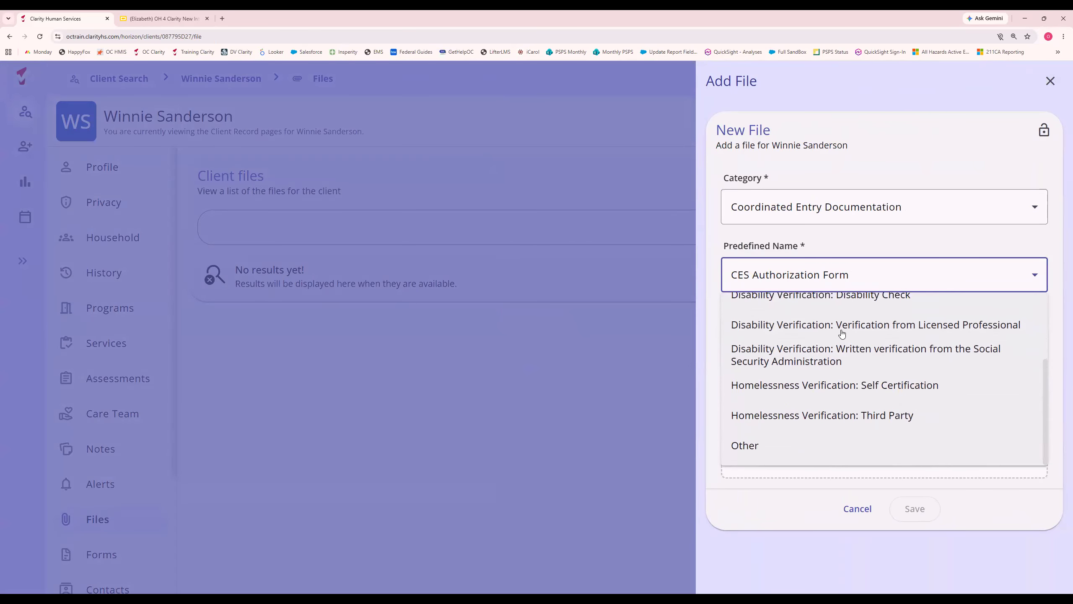
click(896, 392)
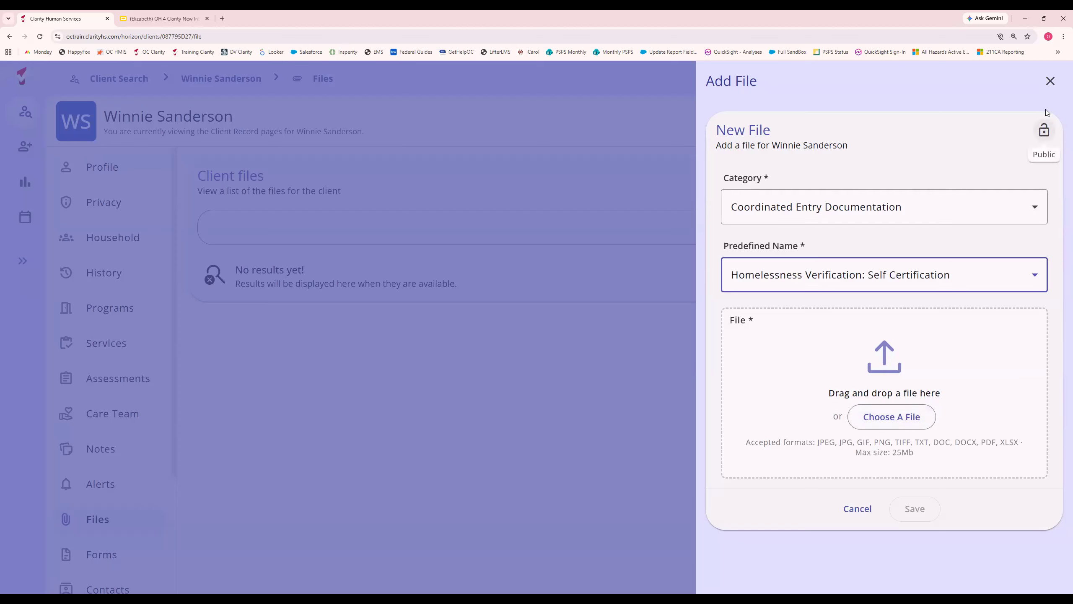
click(1048, 88)
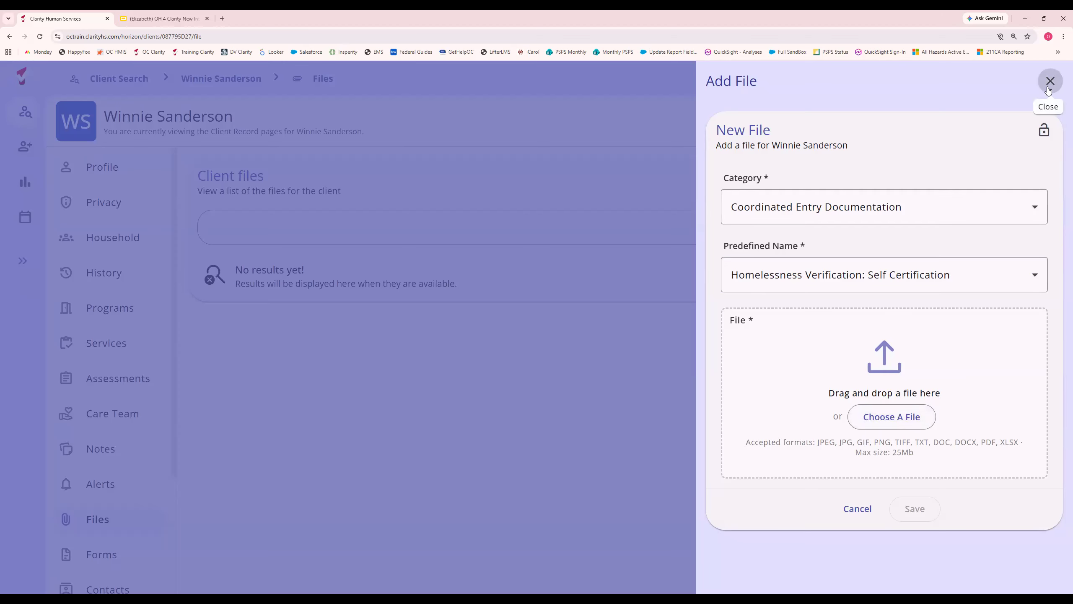
click(1049, 90)
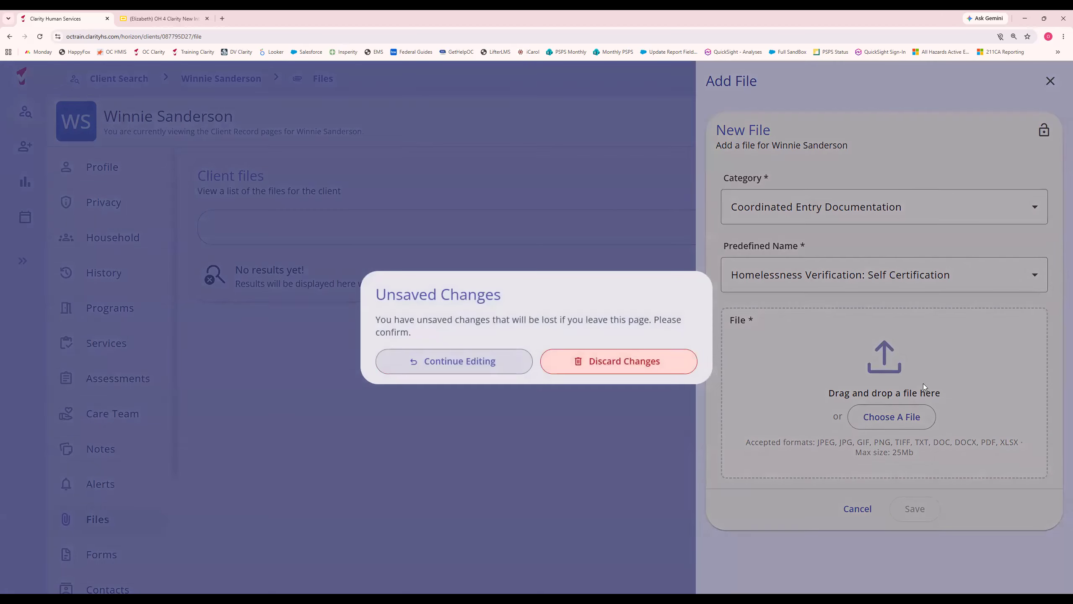
click(614, 364)
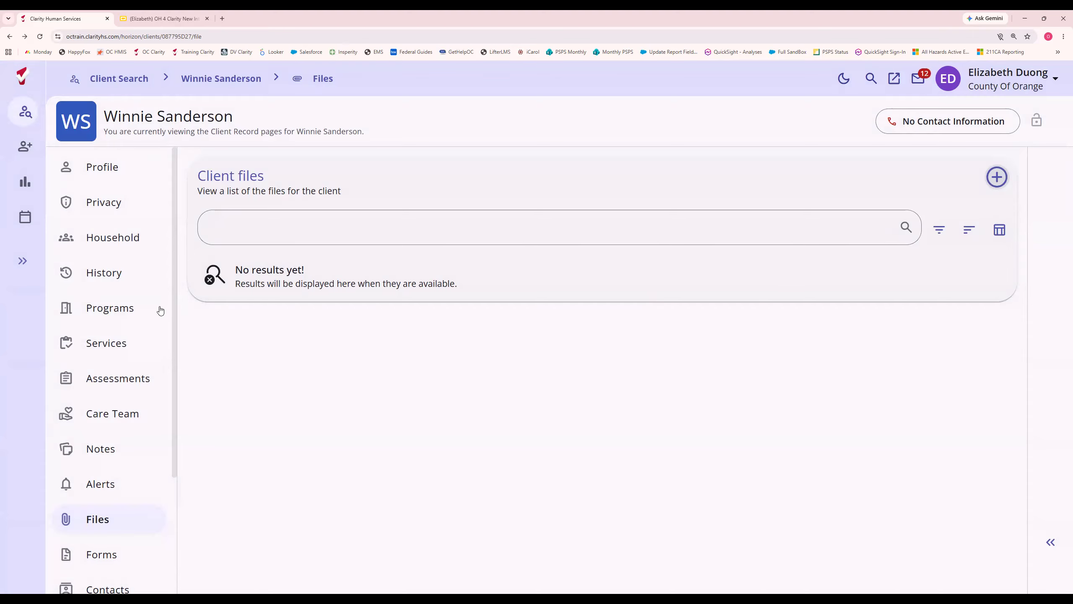
Open the client's Individual Coordinated Entry System enrollment and start a new Individual CES Assessment in it.
click(111, 313)
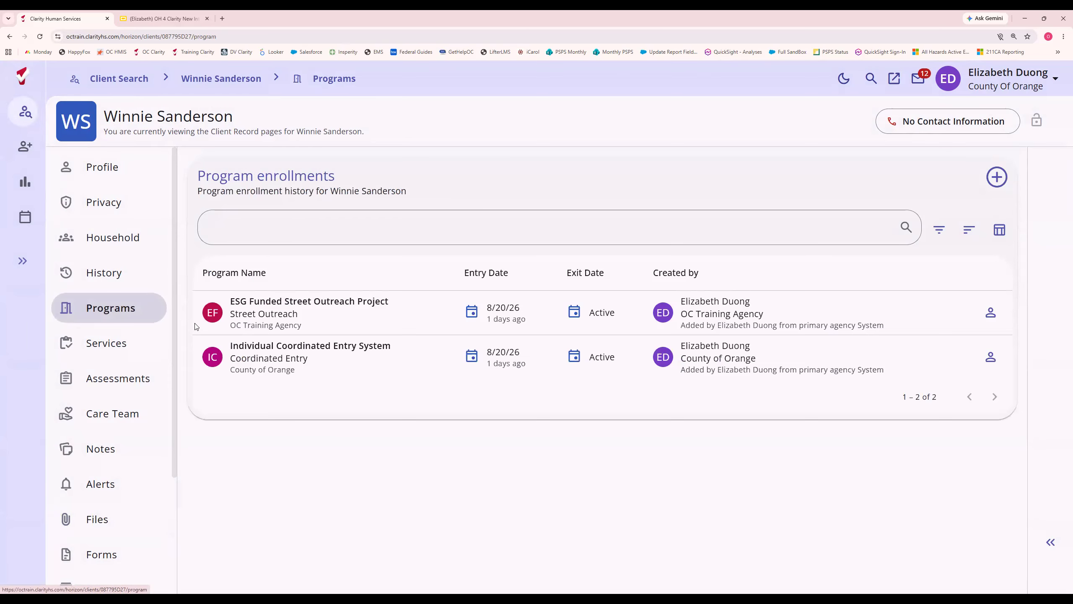
click(287, 367)
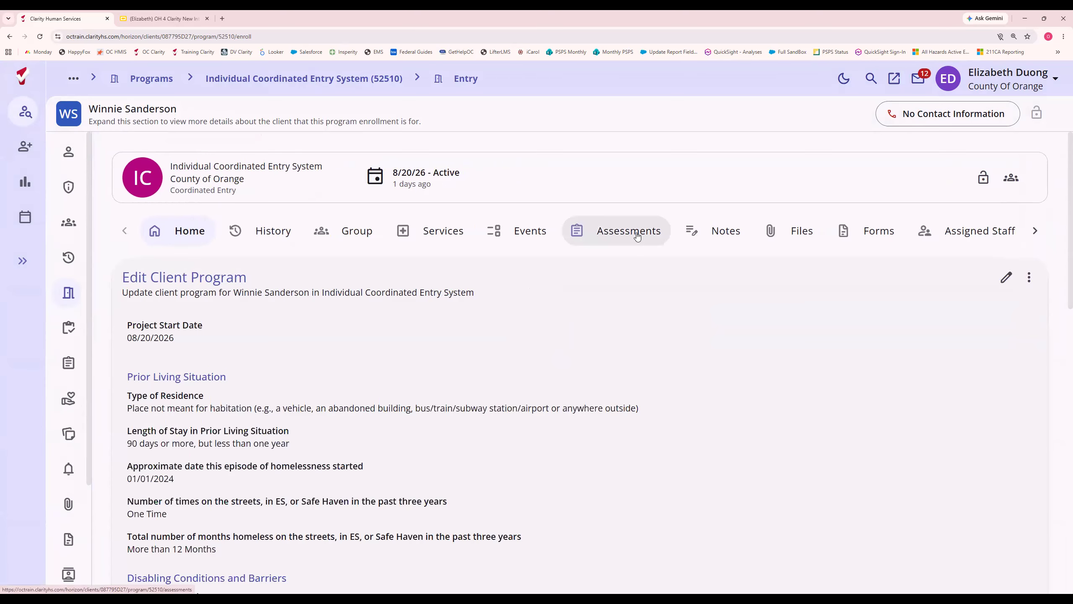
click(613, 236)
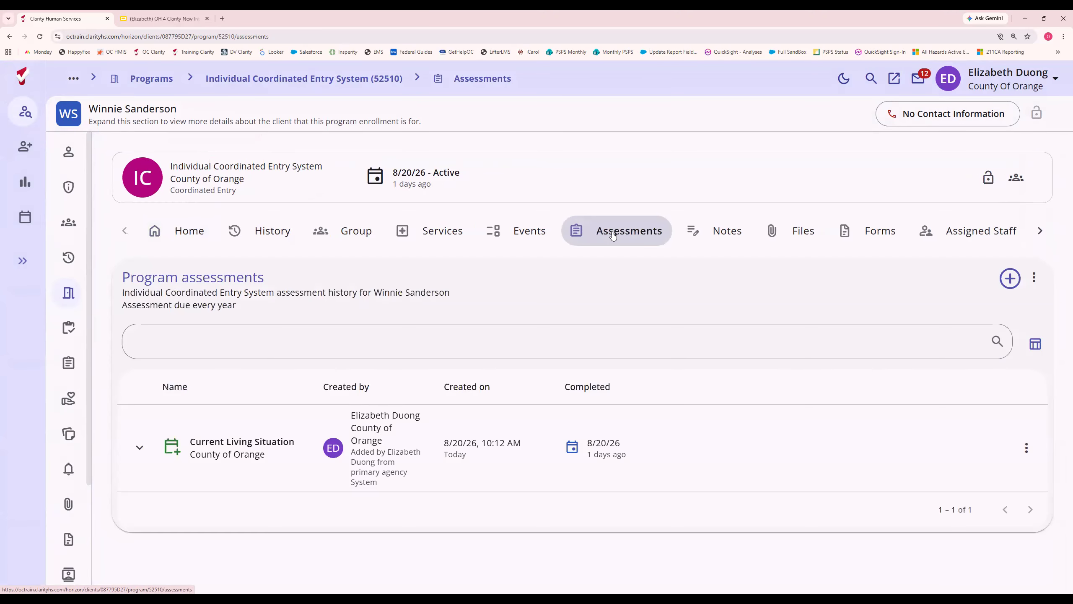
click(1010, 279)
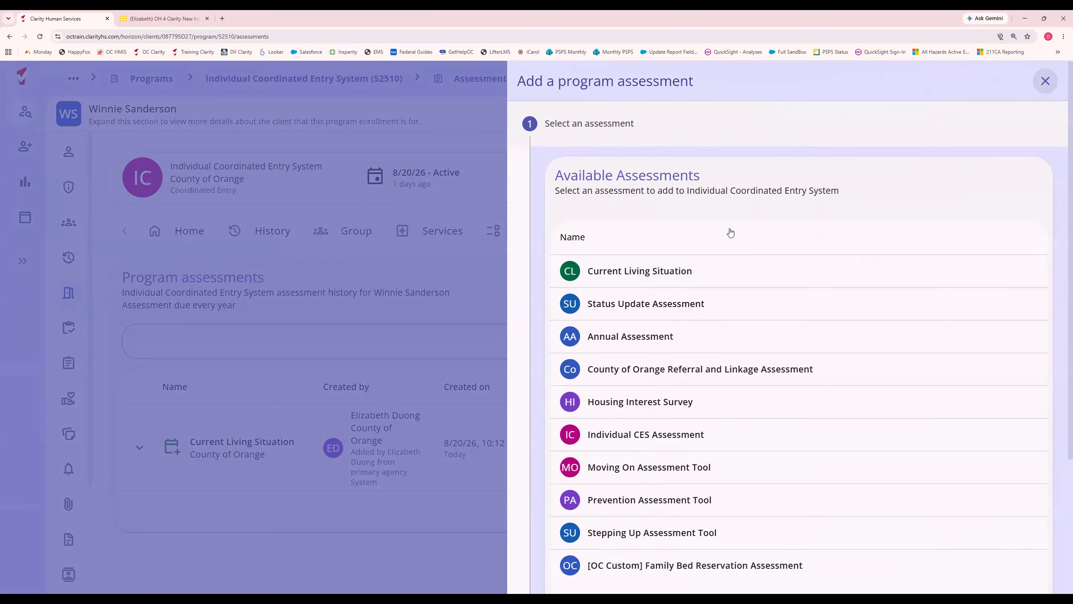
scroll(721, 412, down, 1)
scroll(779, 392, down, 3)
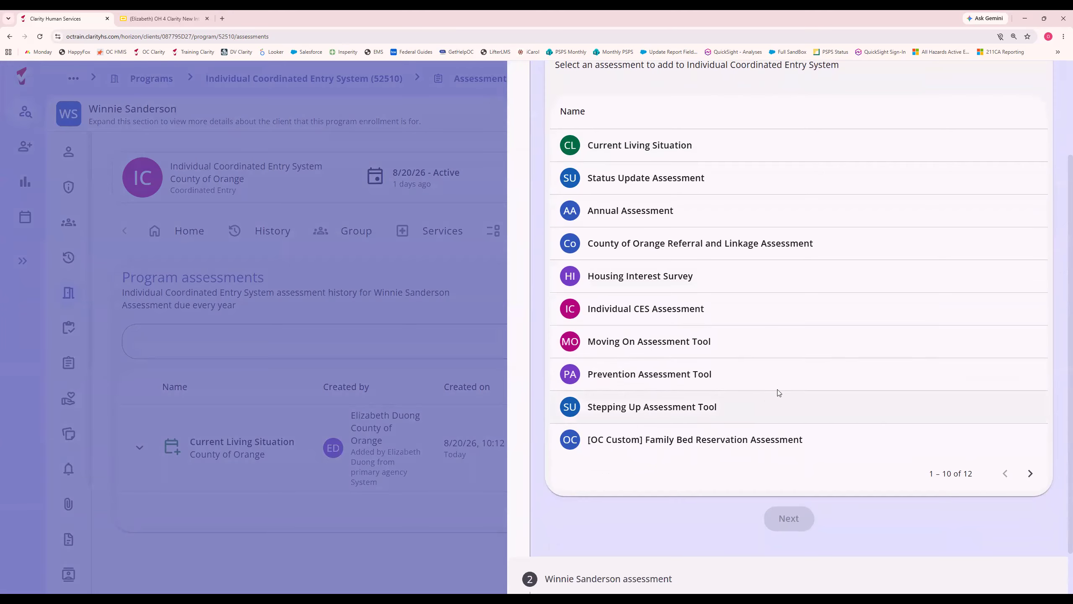
click(646, 315)
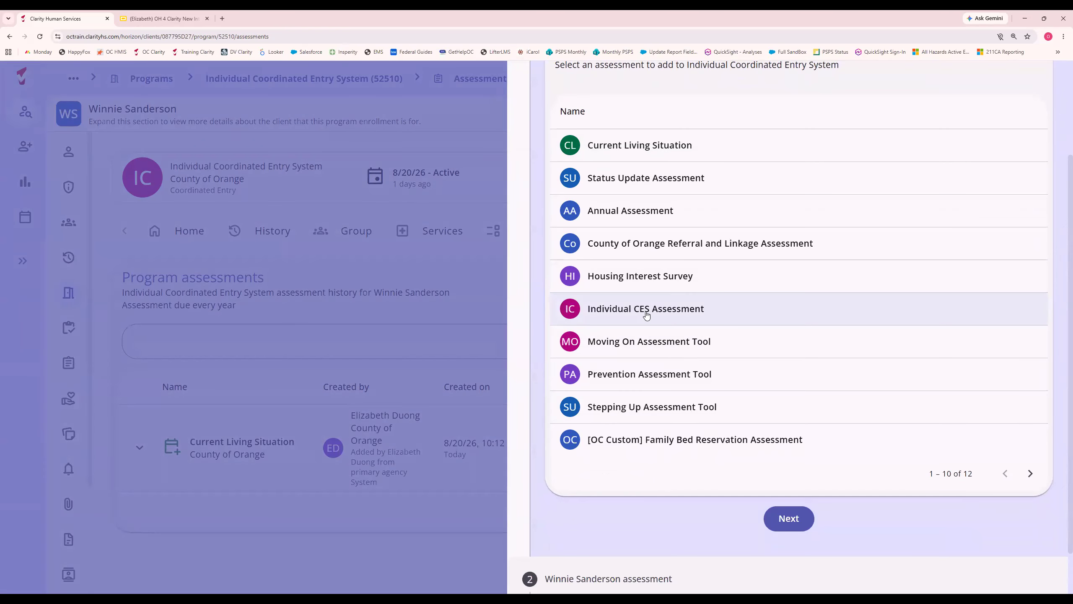
click(794, 519)
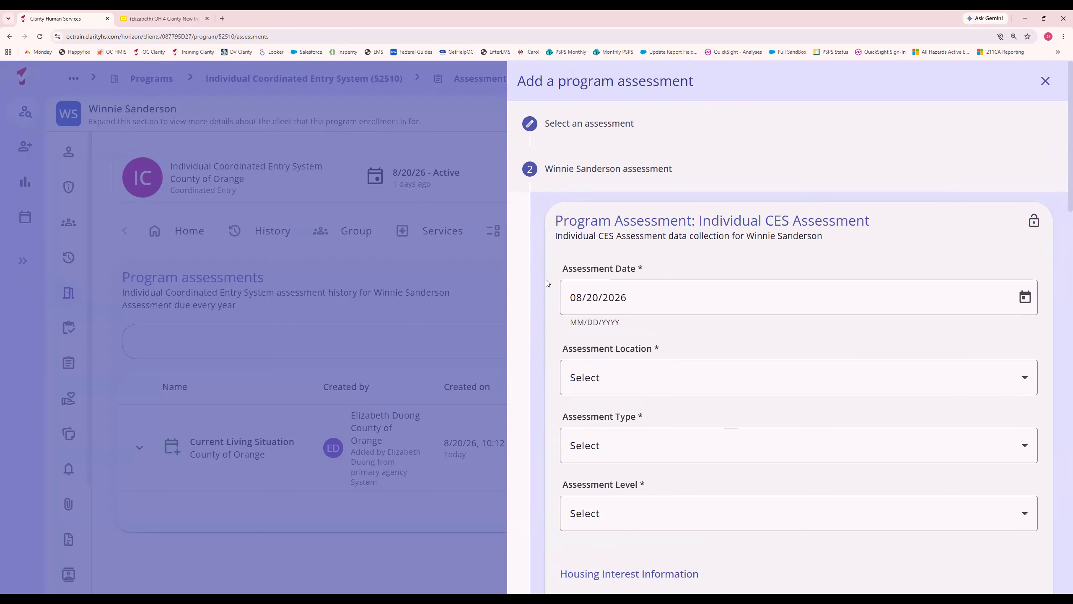
Set the assessment location to Anaheim, the type to In person and the level to Housing Needs Assessment.
scroll(530, 308, down, 1)
click(604, 336)
click(606, 403)
click(628, 405)
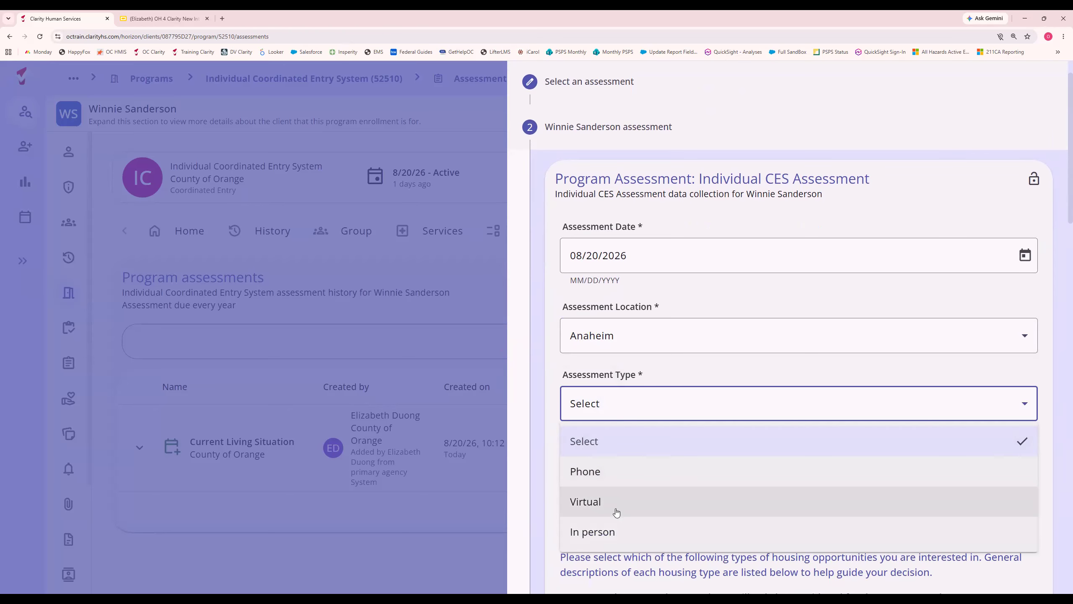
click(616, 531)
scroll(615, 423, down, 2)
click(612, 387)
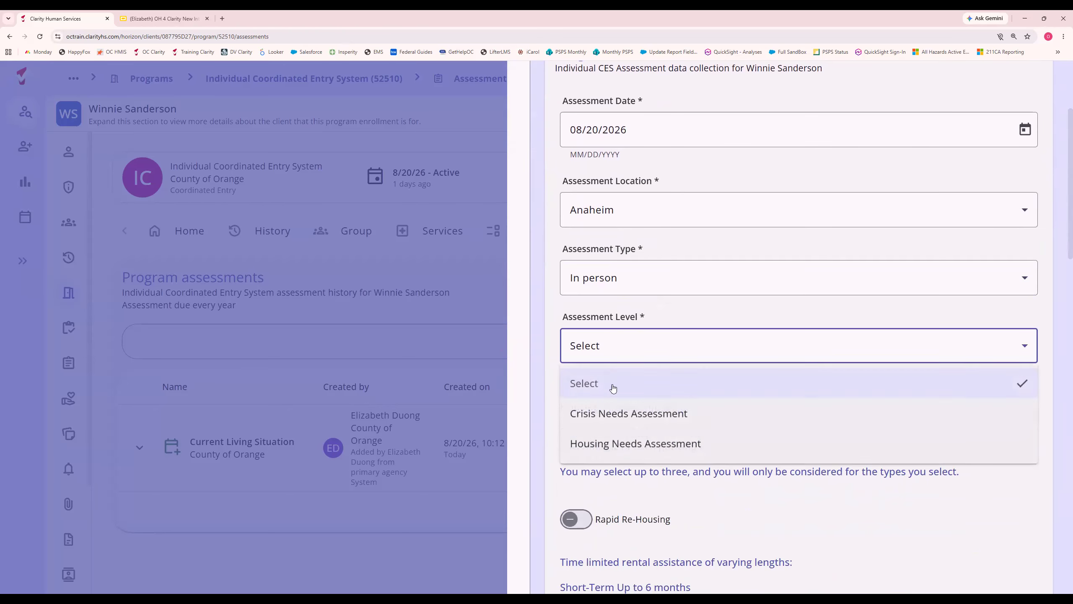
click(616, 444)
Turn on Rapid Re-Housing, Housing Choice Voucher and Permanent Supportive Housing as the client's housing interests.
scroll(530, 313, down, 3)
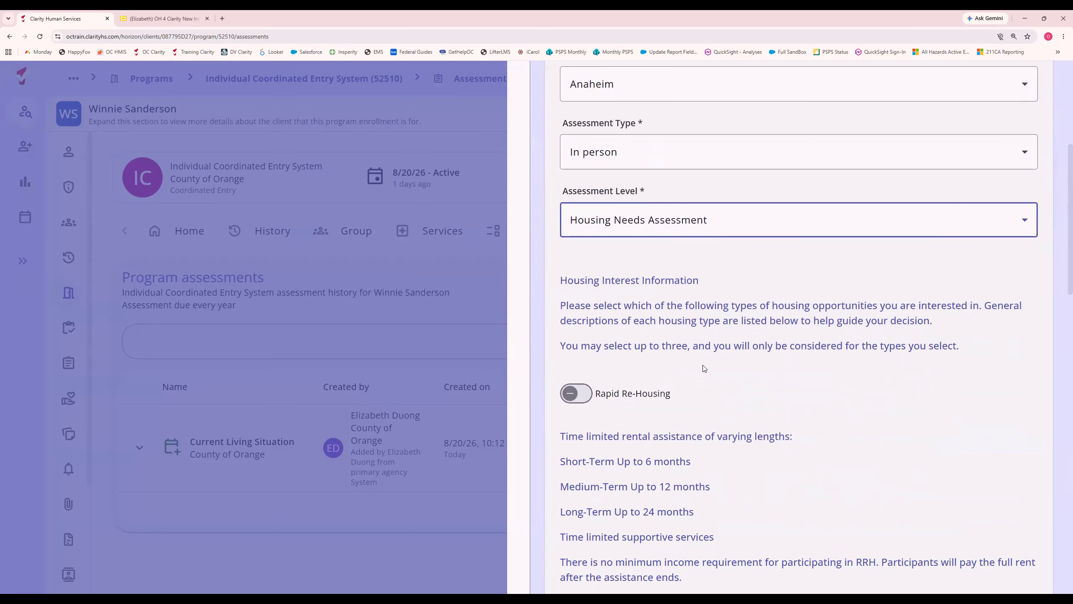
scroll(676, 421, down, 2)
click(578, 311)
scroll(585, 321, down, 4)
click(587, 414)
scroll(678, 433, down, 5)
click(580, 402)
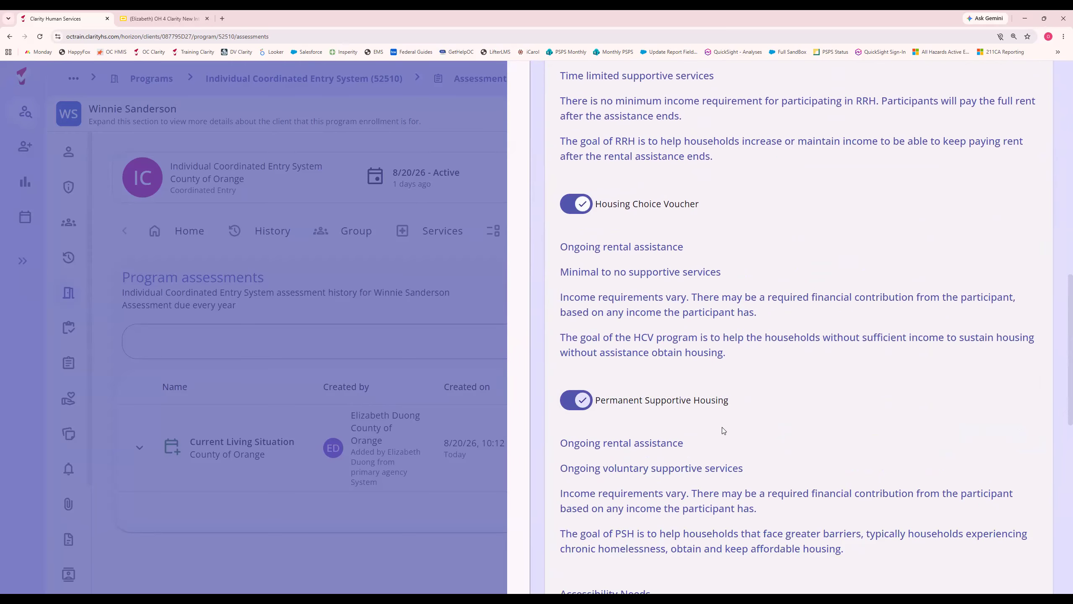
Leave the accessibility needs questions unanswered and save the Individual CES Assessment.
scroll(722, 427, down, 5)
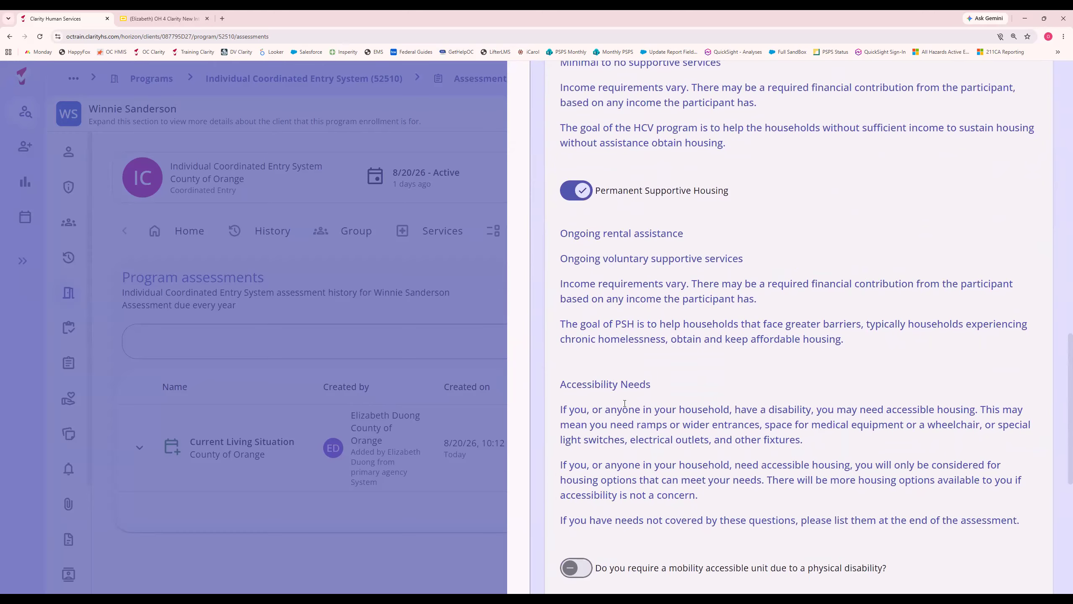
scroll(602, 403, down, 3)
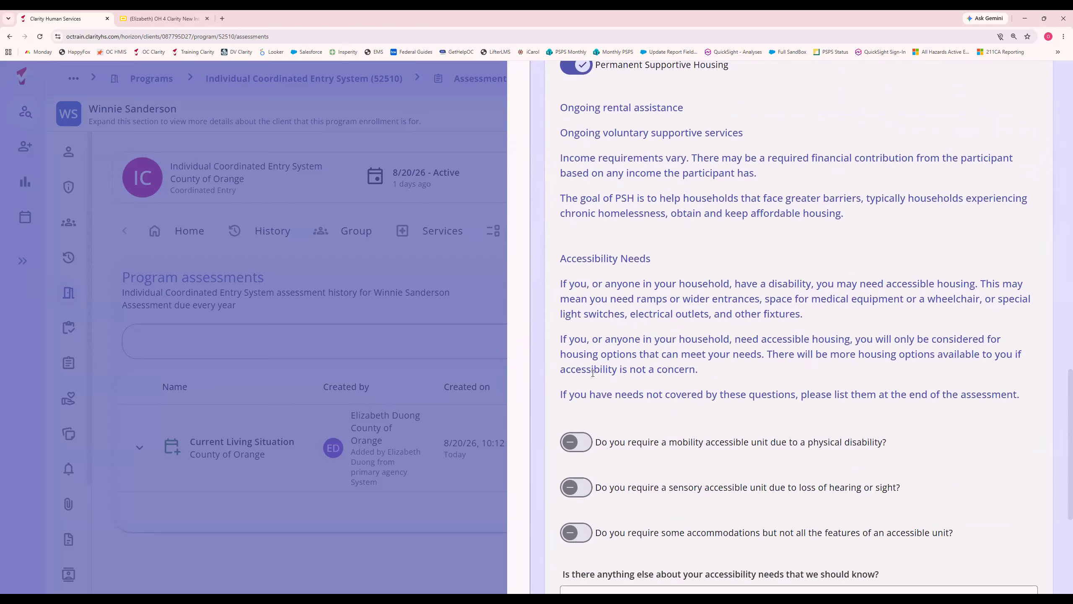
scroll(748, 494, down, 6)
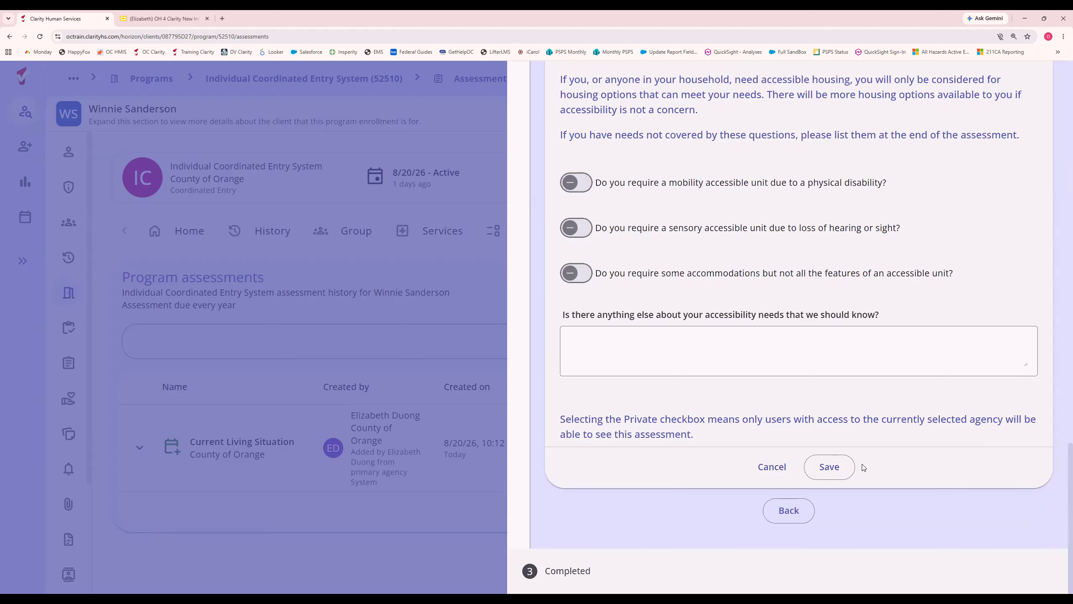
click(829, 473)
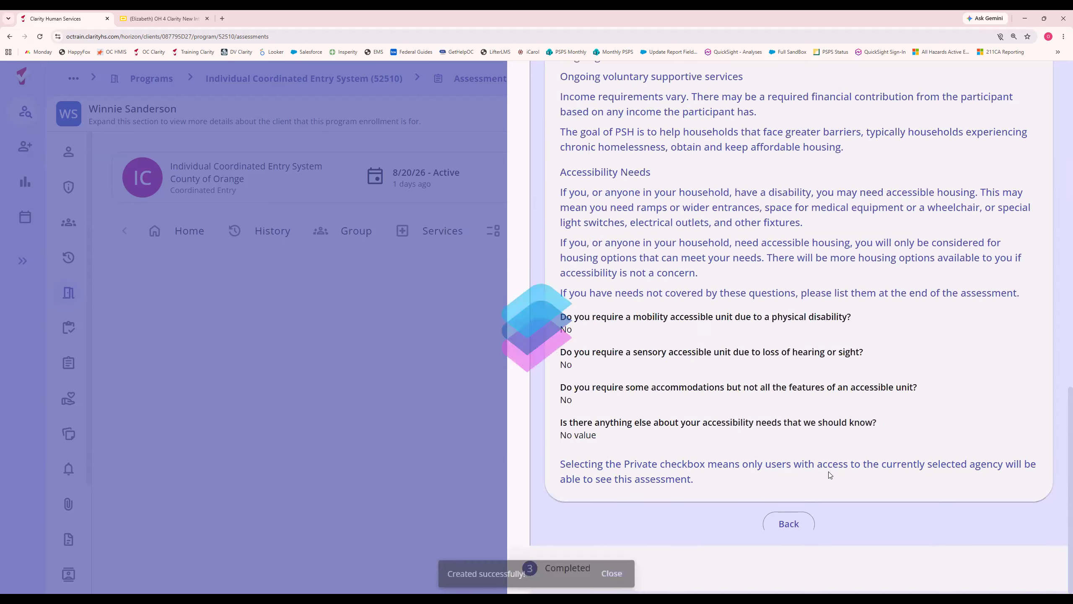
click(817, 407)
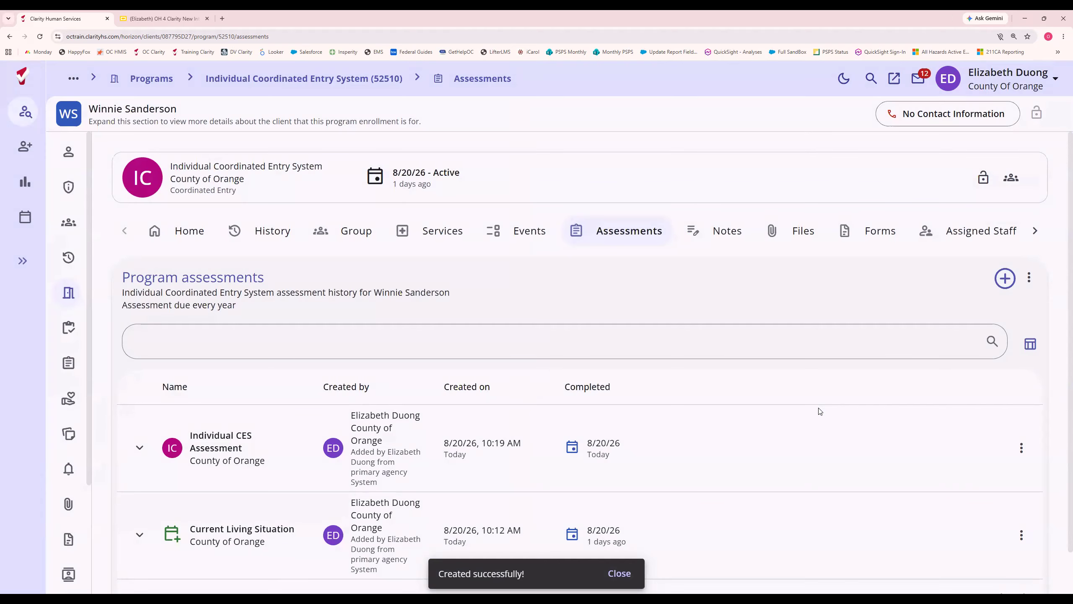
Open the eligibility page of the saved Individual CES Assessment from the program assessments list.
scroll(819, 411, down, 1)
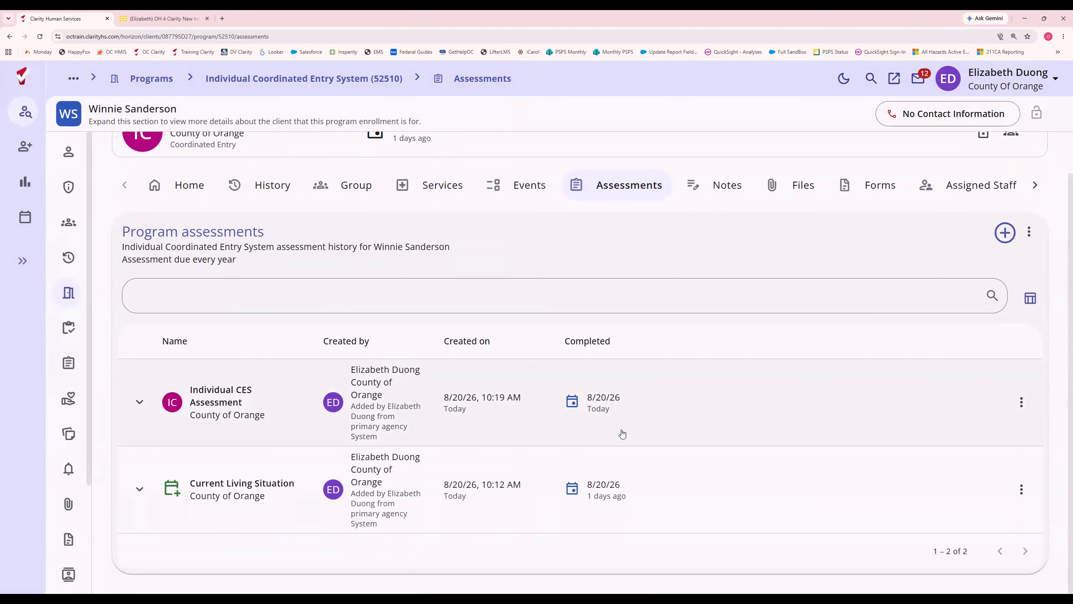
click(1020, 403)
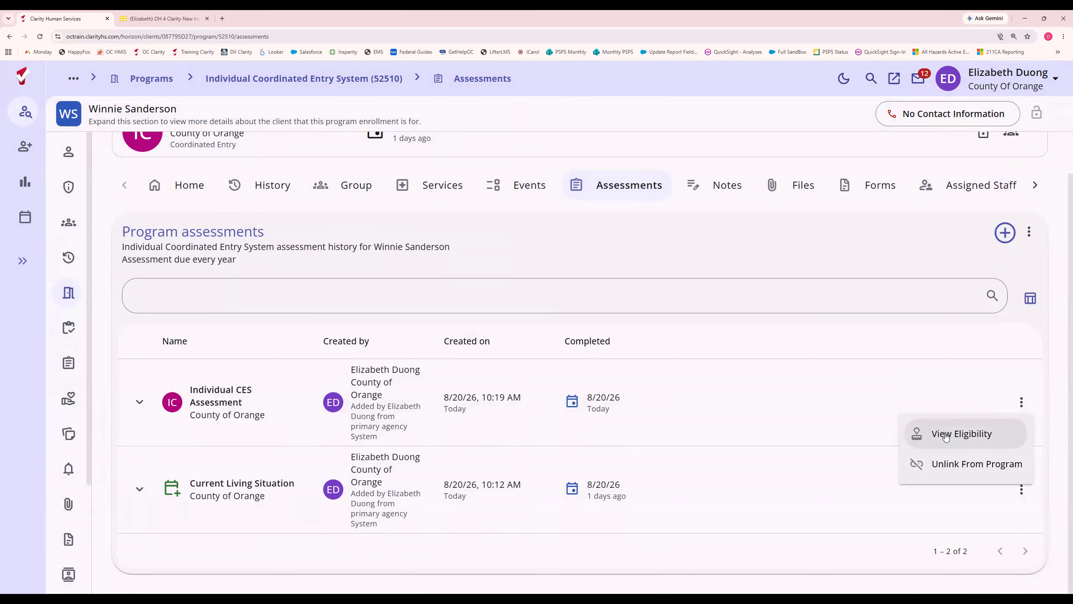
click(946, 435)
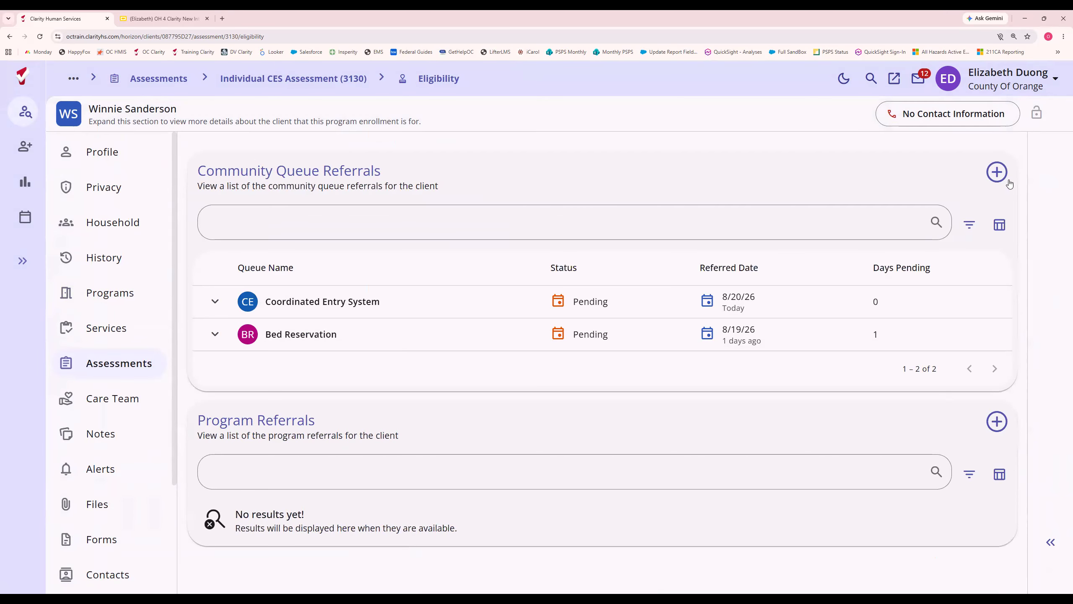
View the community queue referral form for the Survivor Coordinated Entry System queue and close it without saving.
click(997, 173)
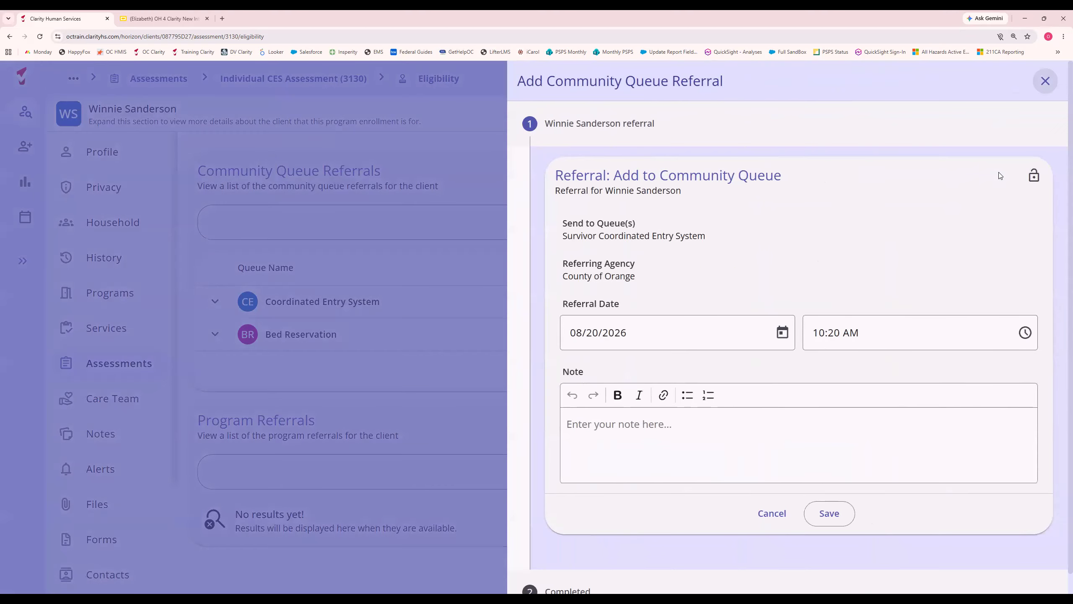
click(1046, 82)
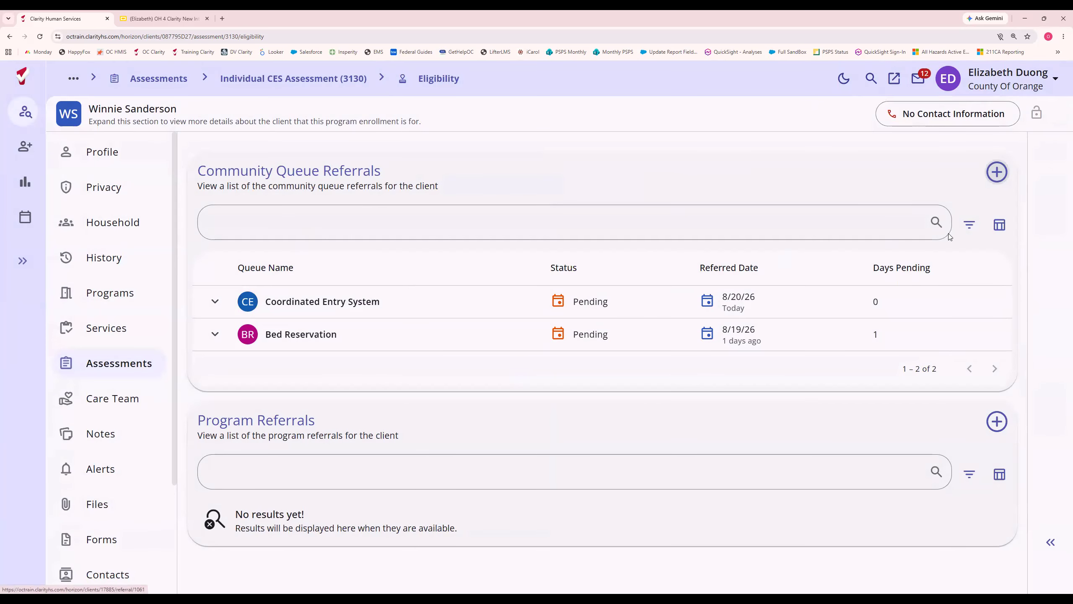
click(997, 172)
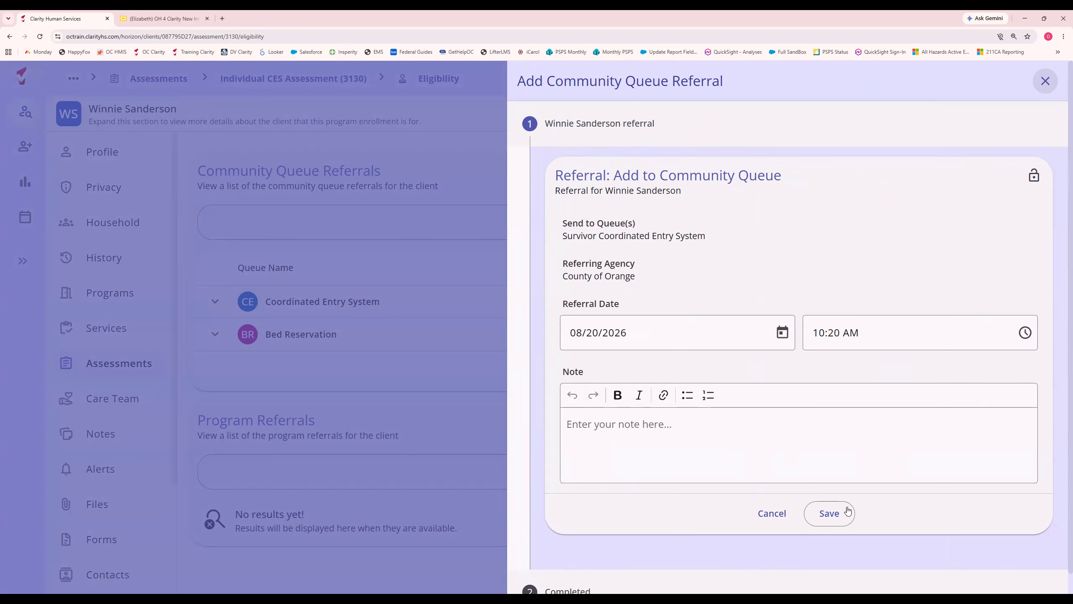
click(1045, 82)
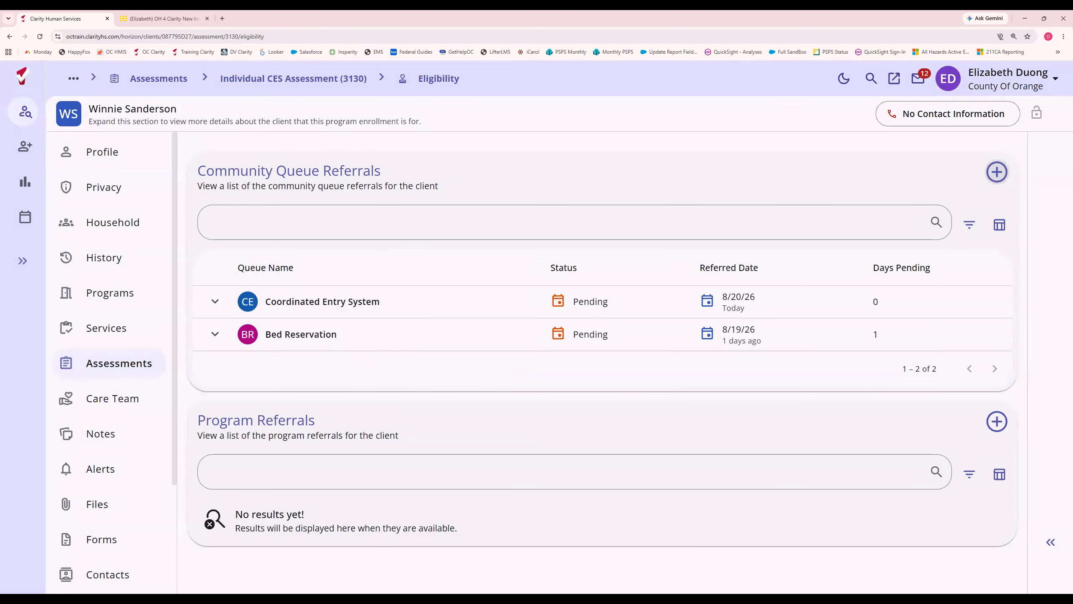
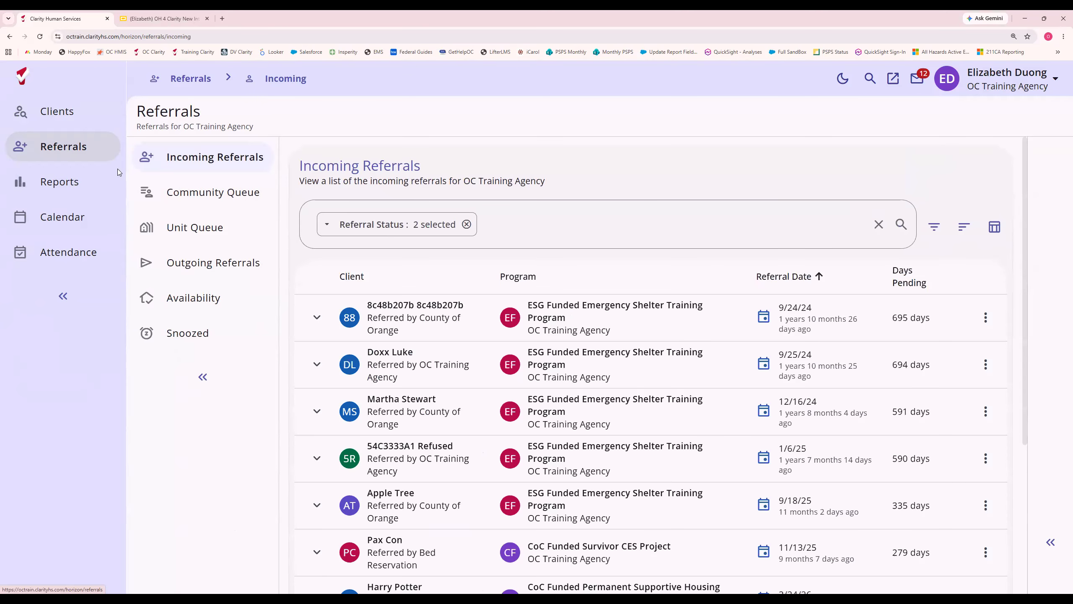
Open the referral availability page and list the program openings for the Coordinated Entry System queue.
click(193, 301)
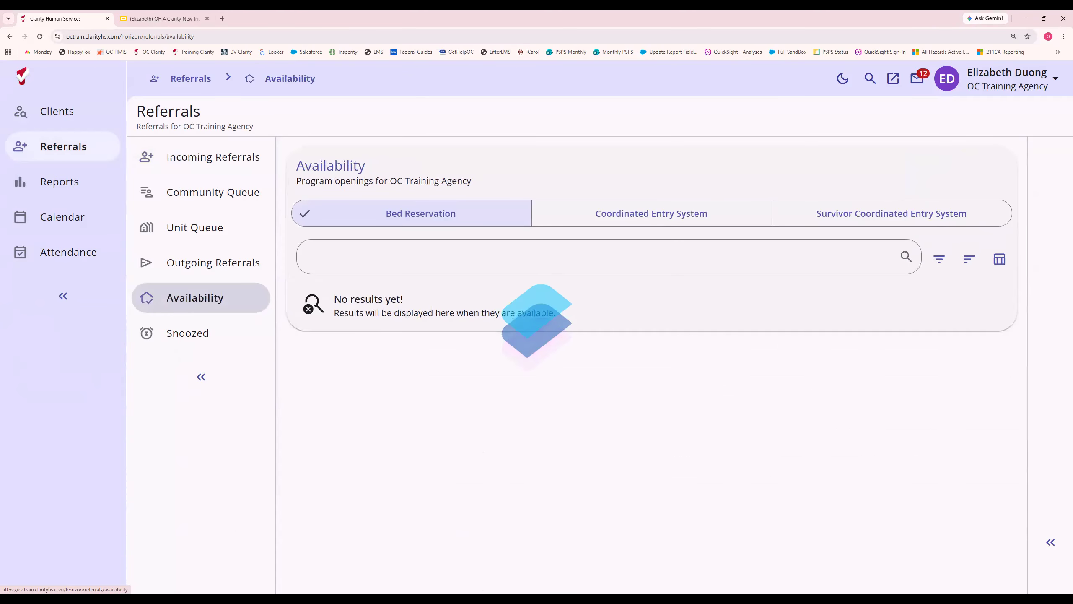
click(661, 223)
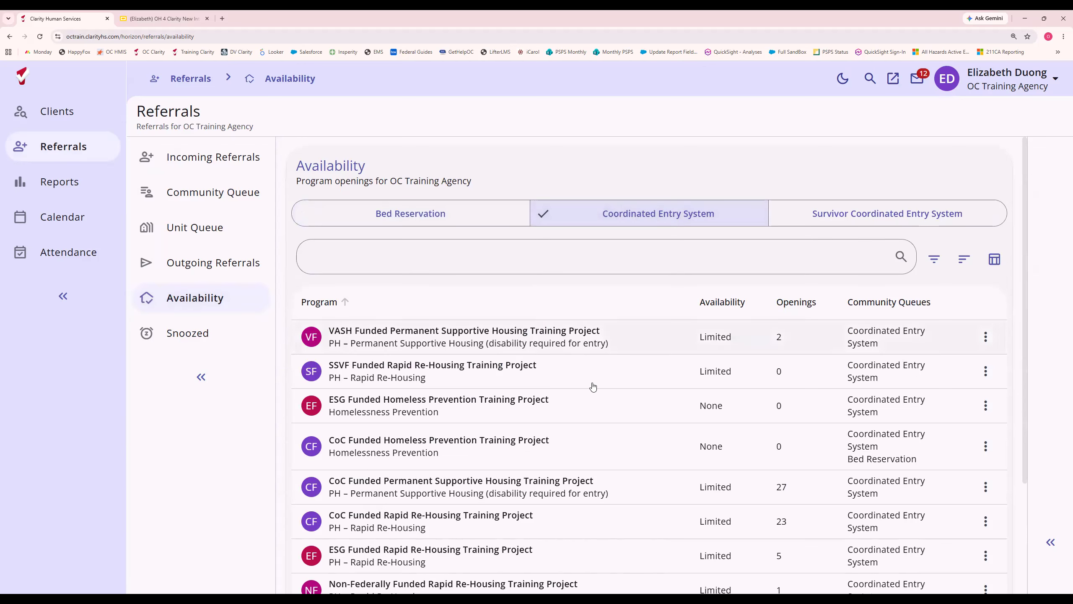
scroll(586, 431, down, 3)
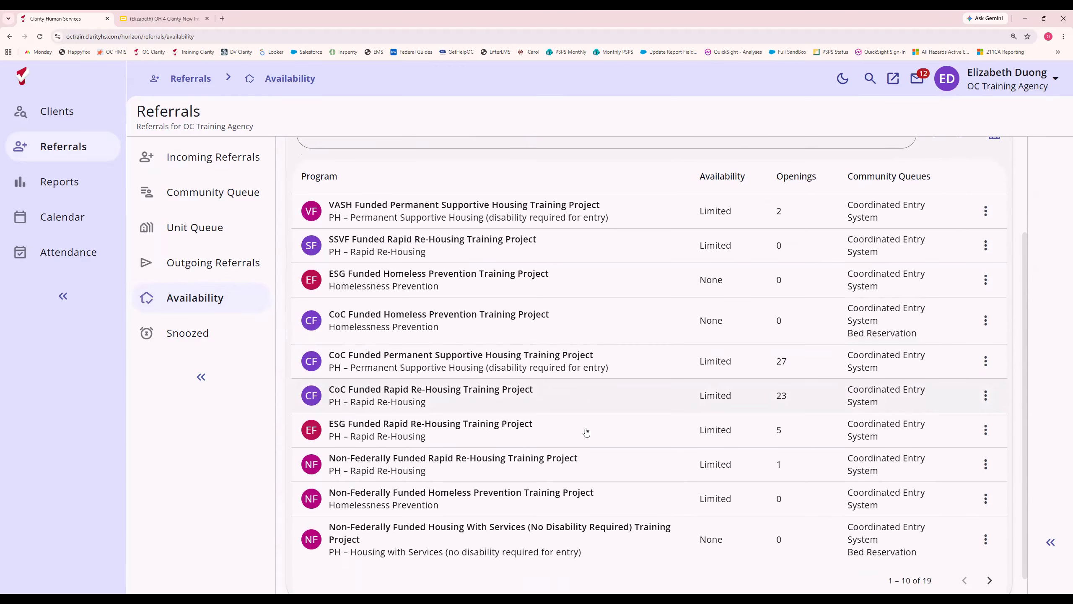
scroll(586, 432, up, 1)
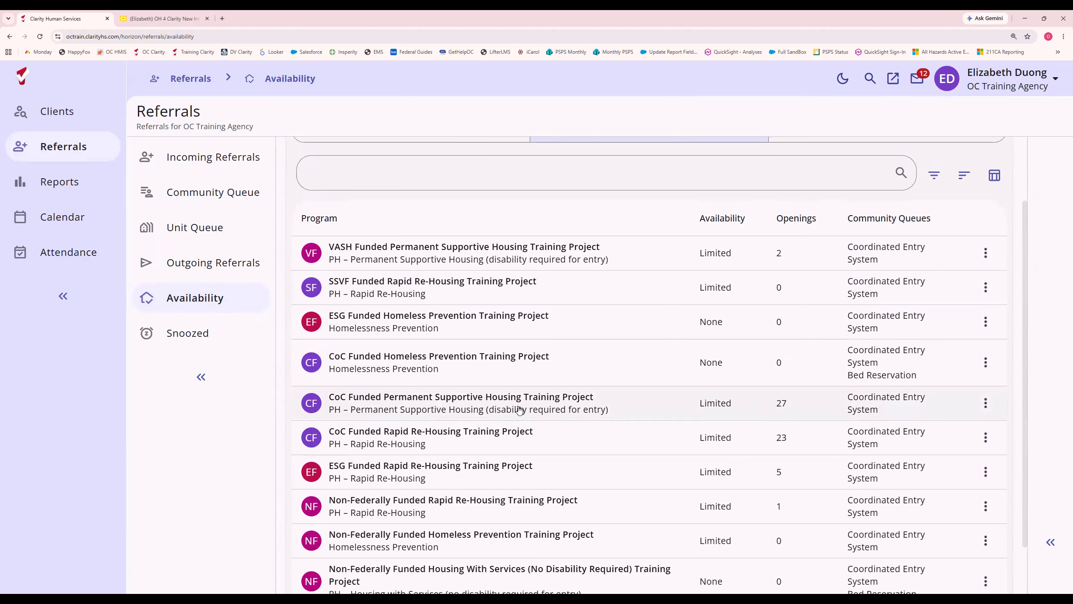
Keep the availability of the CoC Funded Permanent Supportive Housing Training Project at Limited and proceed to its opening details.
click(507, 409)
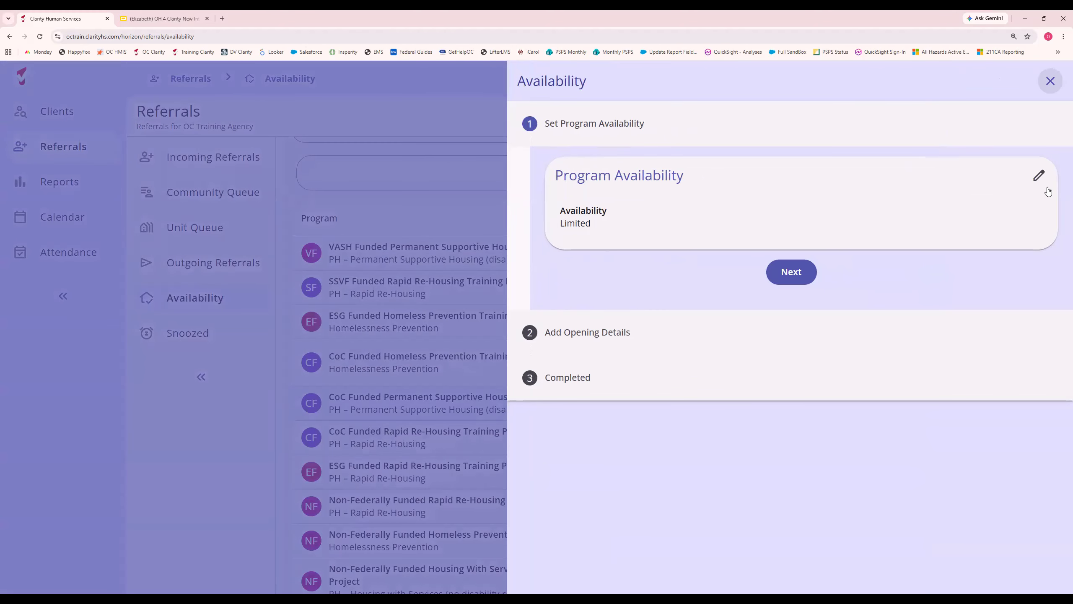
click(1039, 175)
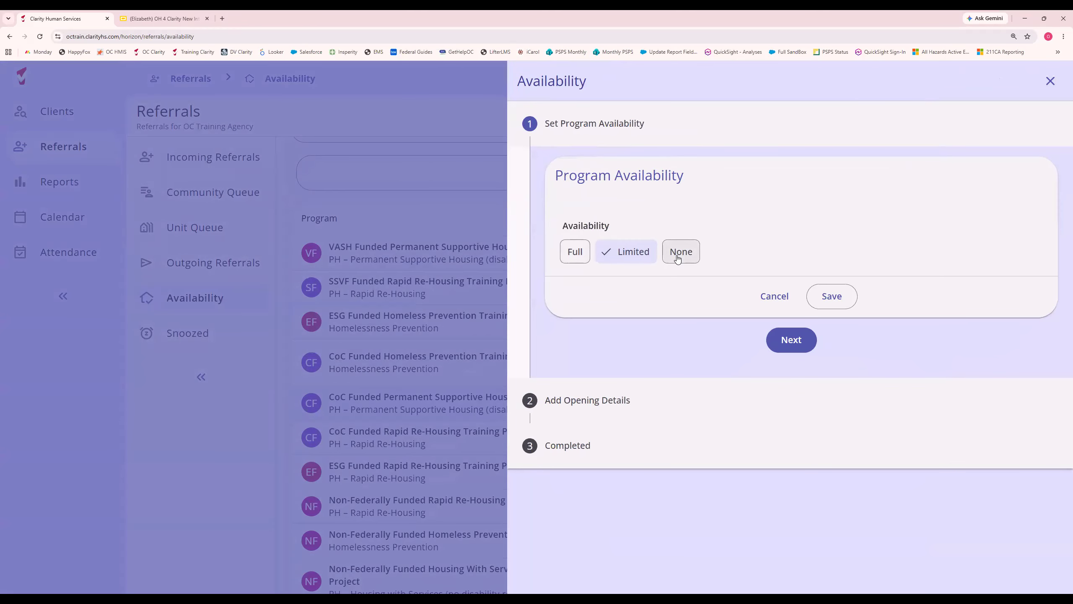
click(782, 297)
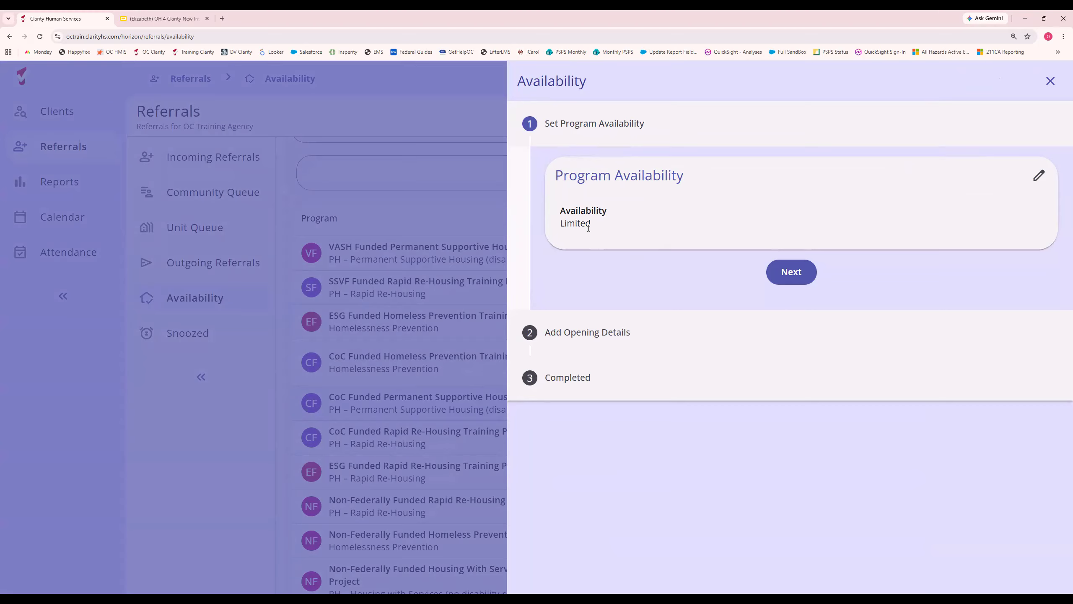
click(792, 277)
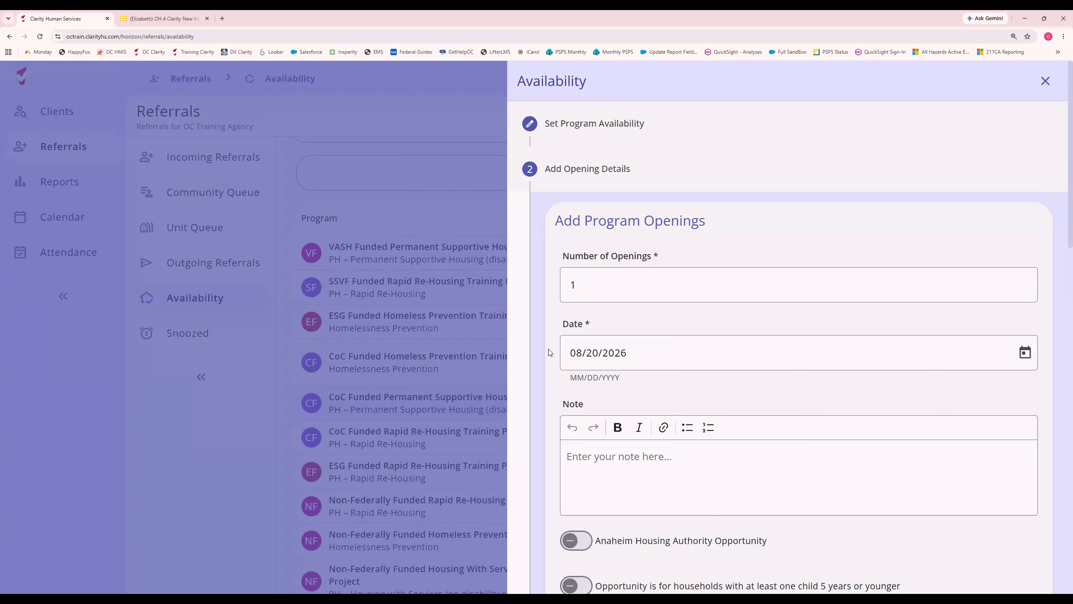
Examine the fields and eligibility toggles of the Add Program Openings form, from number of openings to the veterans option.
scroll(550, 350, down, 3)
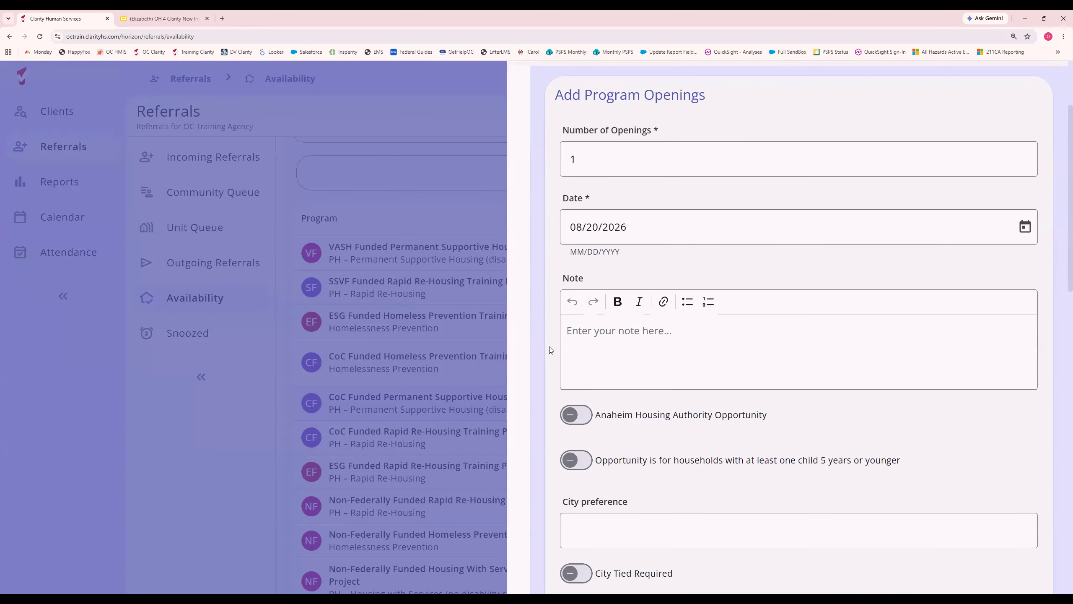
scroll(549, 350, down, 1)
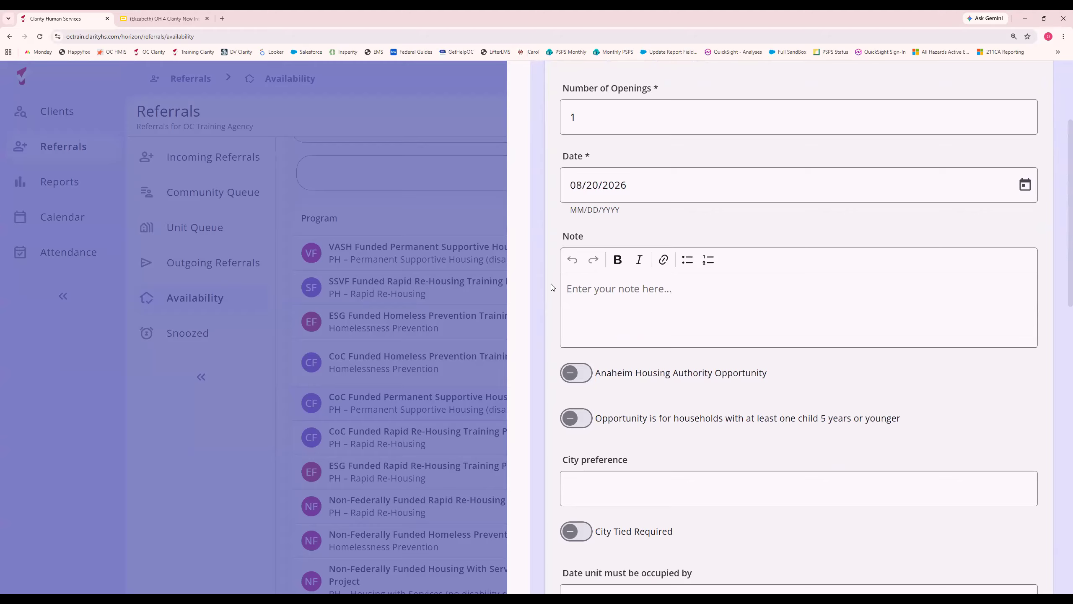
scroll(542, 349, down, 8)
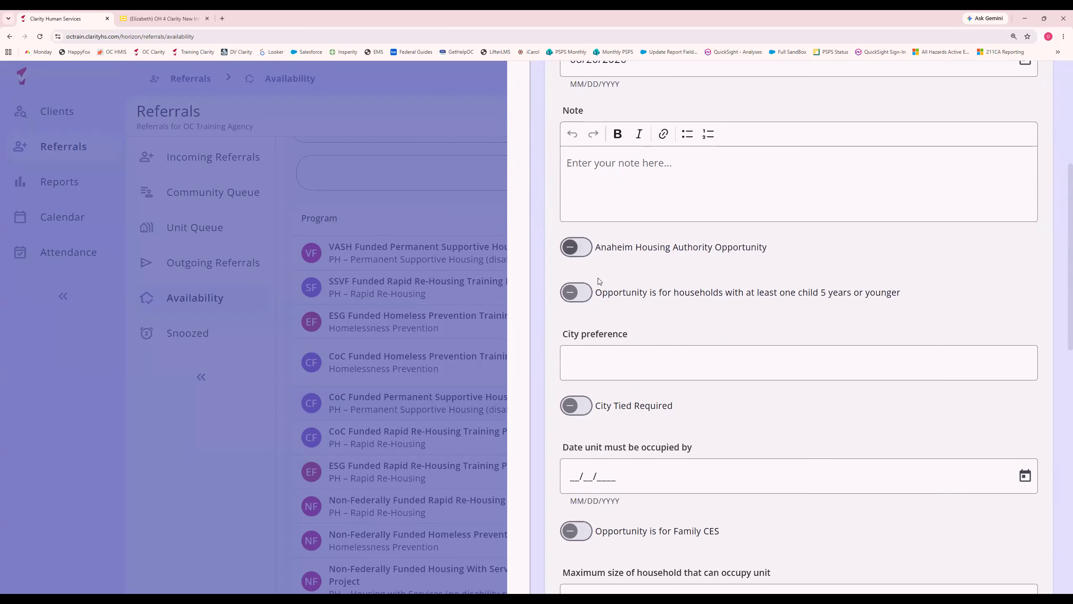
scroll(588, 421, down, 9)
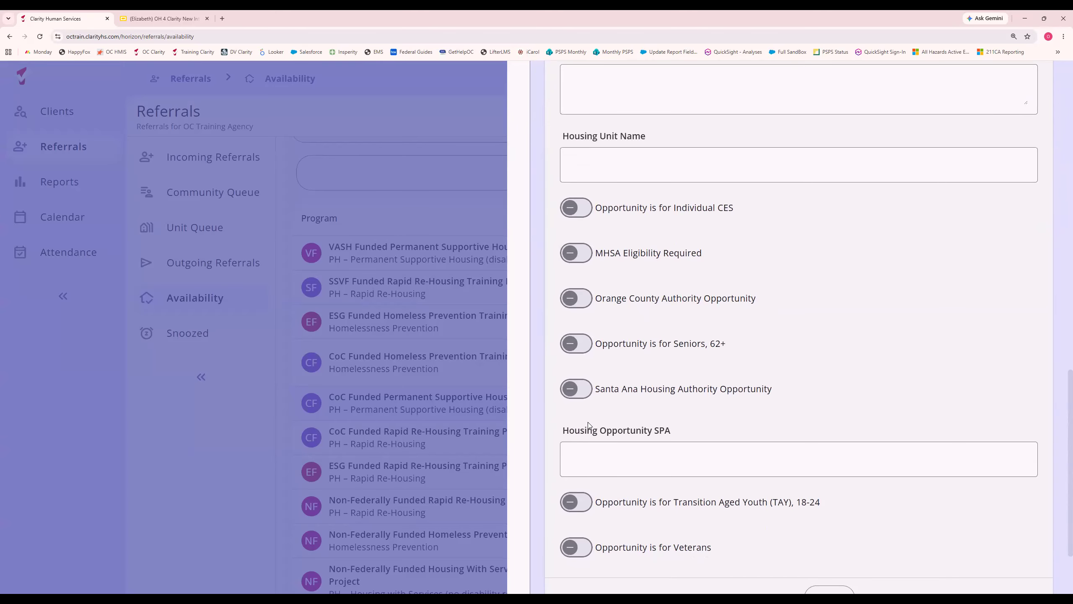
scroll(587, 421, down, 1)
scroll(588, 422, up, 4)
scroll(589, 422, up, 11)
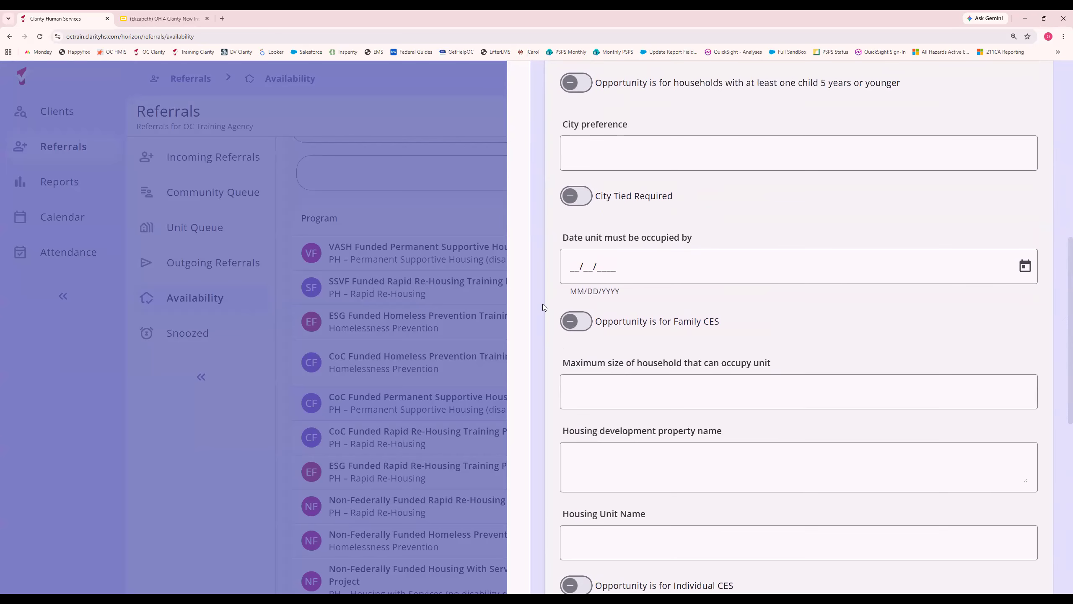
scroll(543, 294, up, 1)
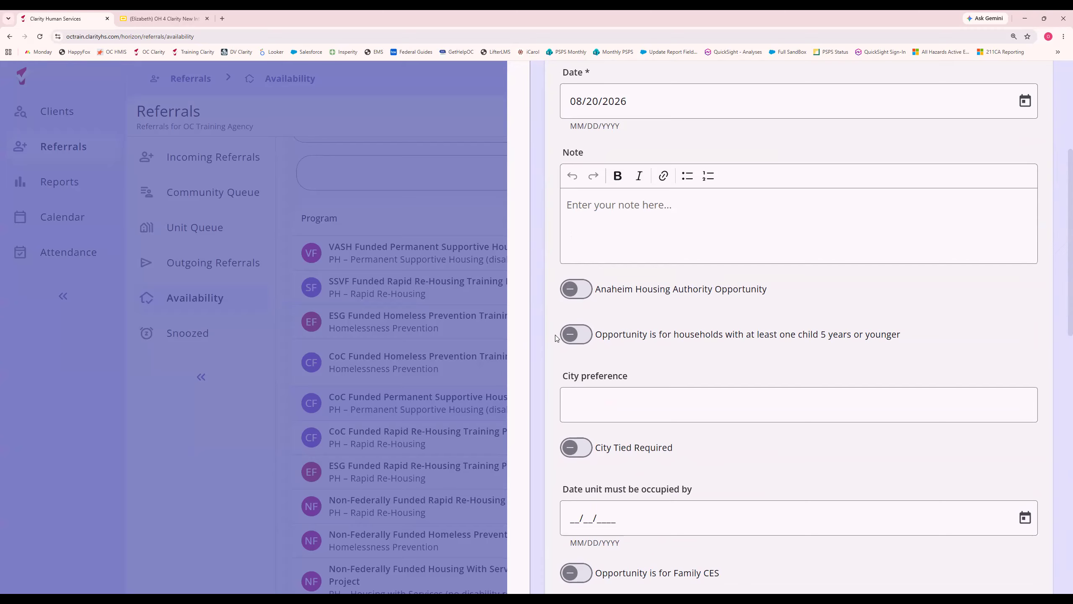
scroll(563, 319, up, 5)
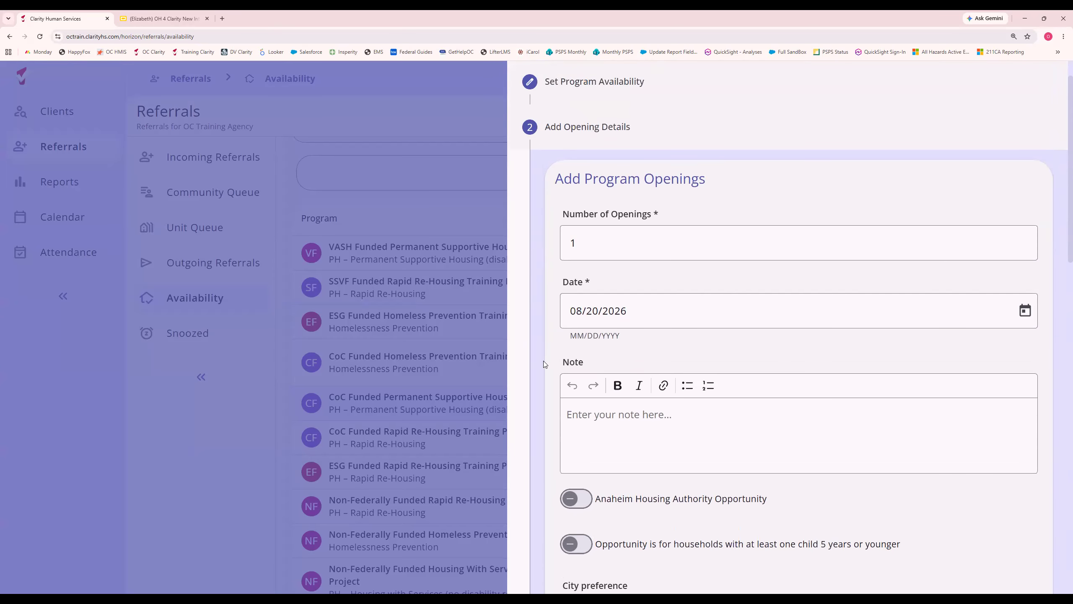
scroll(544, 361, down, 3)
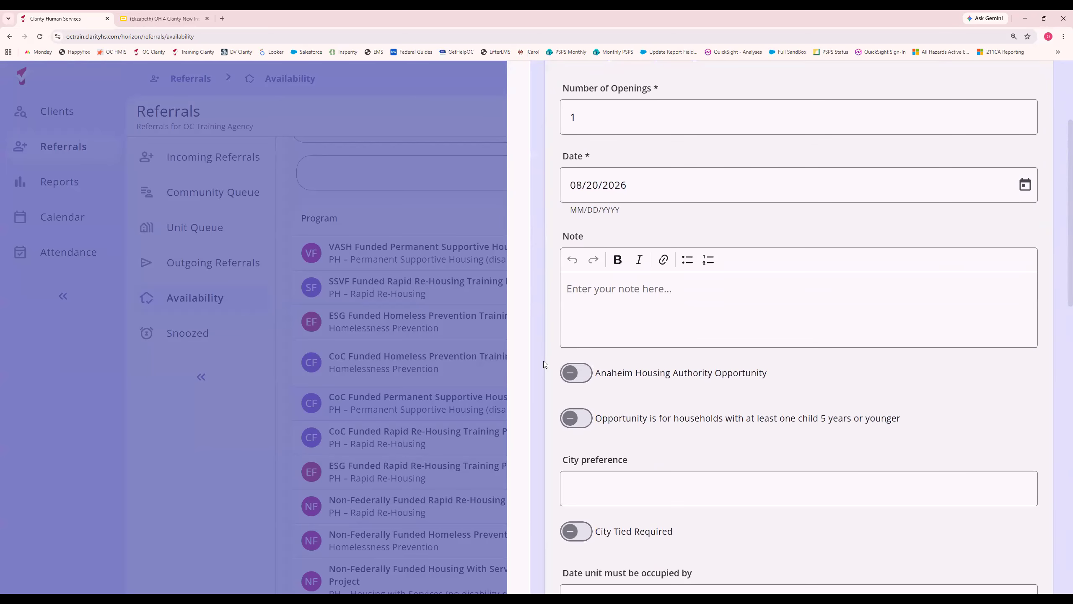
scroll(543, 360, down, 5)
scroll(543, 360, down, 6)
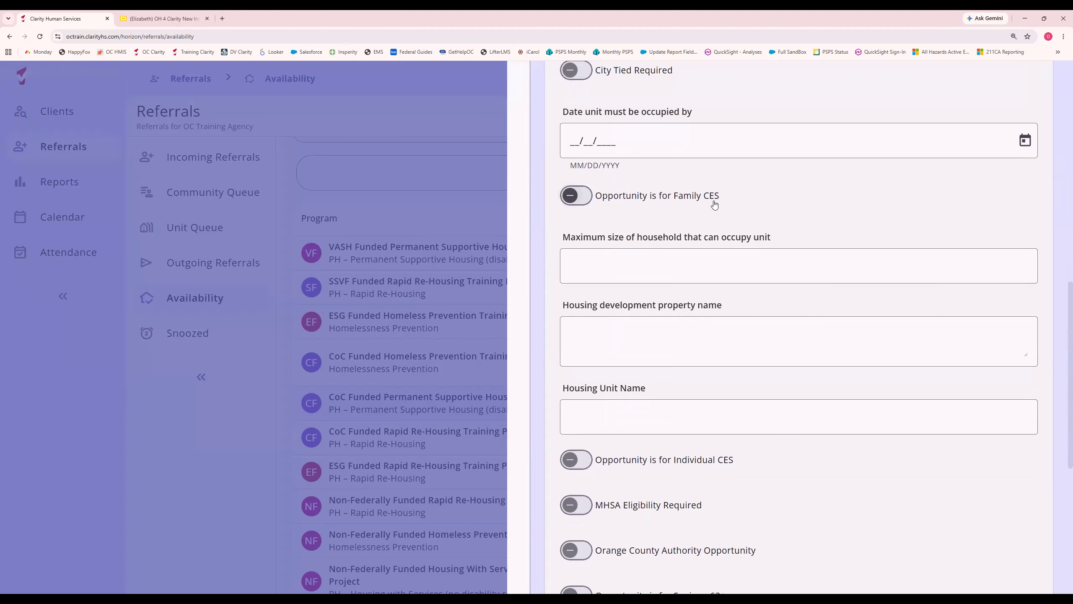
scroll(688, 254, down, 4)
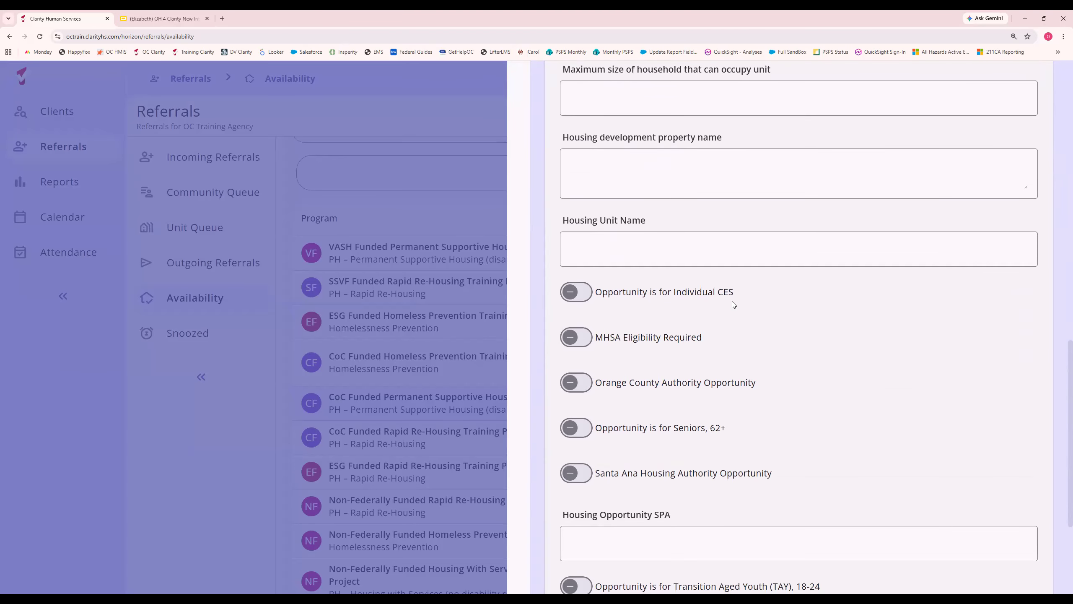
scroll(795, 422, down, 4)
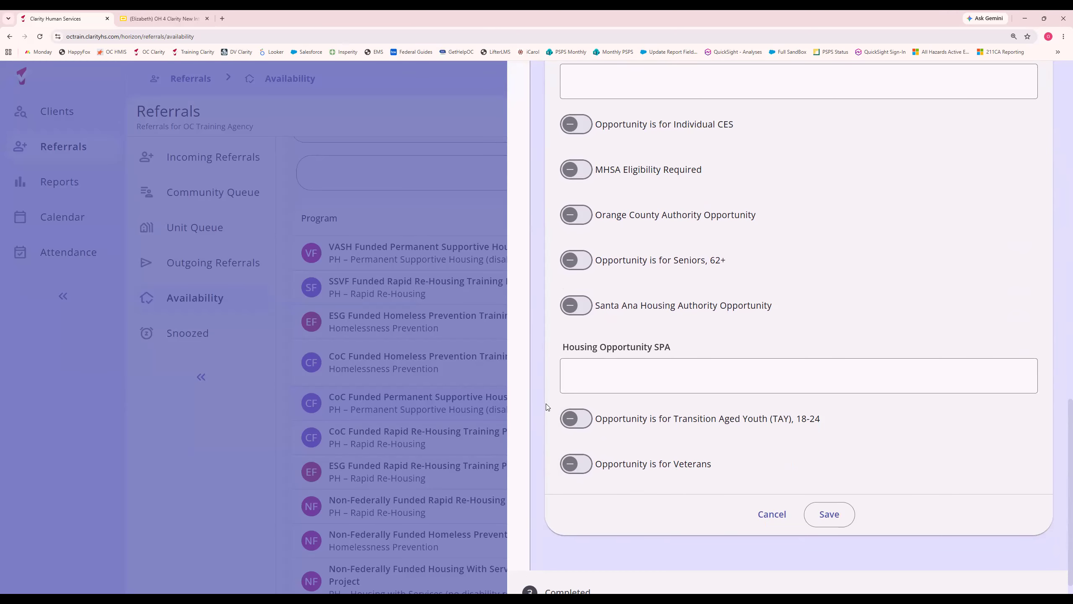
scroll(545, 372, up, 2)
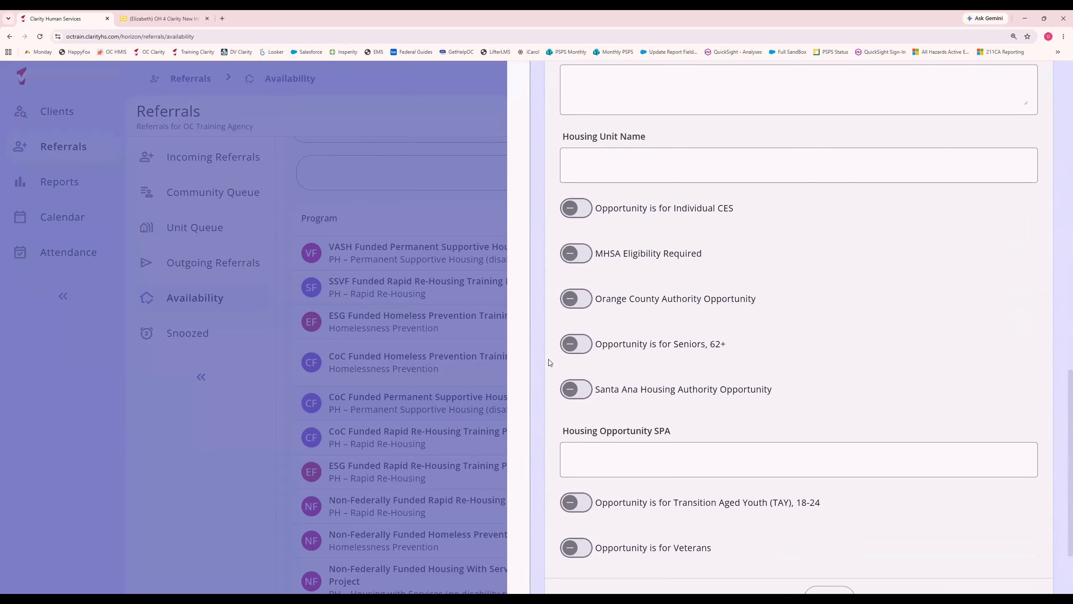
scroll(550, 363, up, 2)
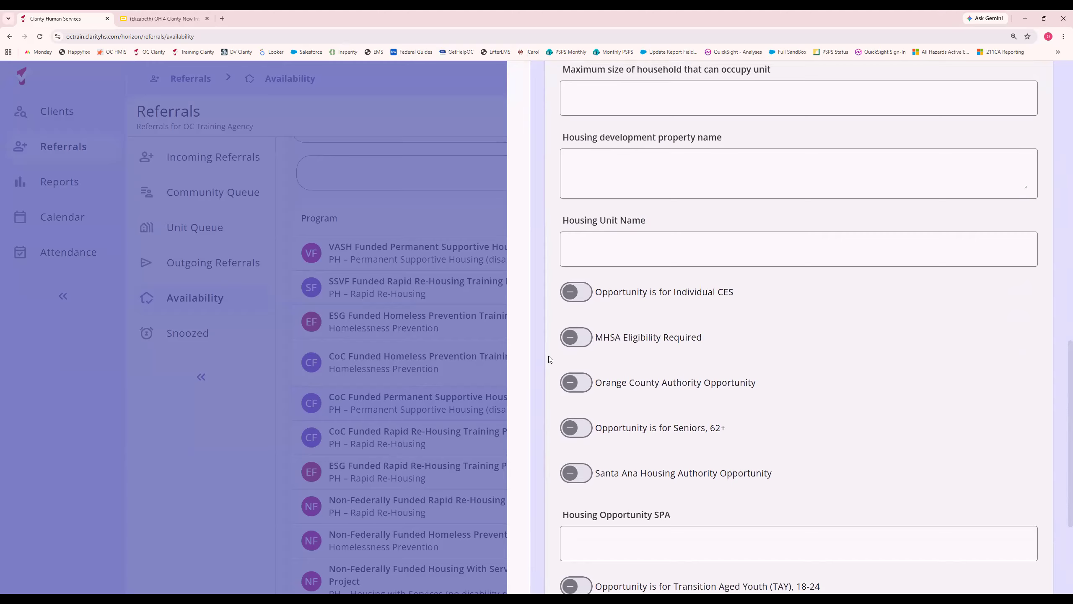
Mark the new program opening as an opportunity for Individual CES and save it.
click(570, 292)
scroll(551, 335, down, 4)
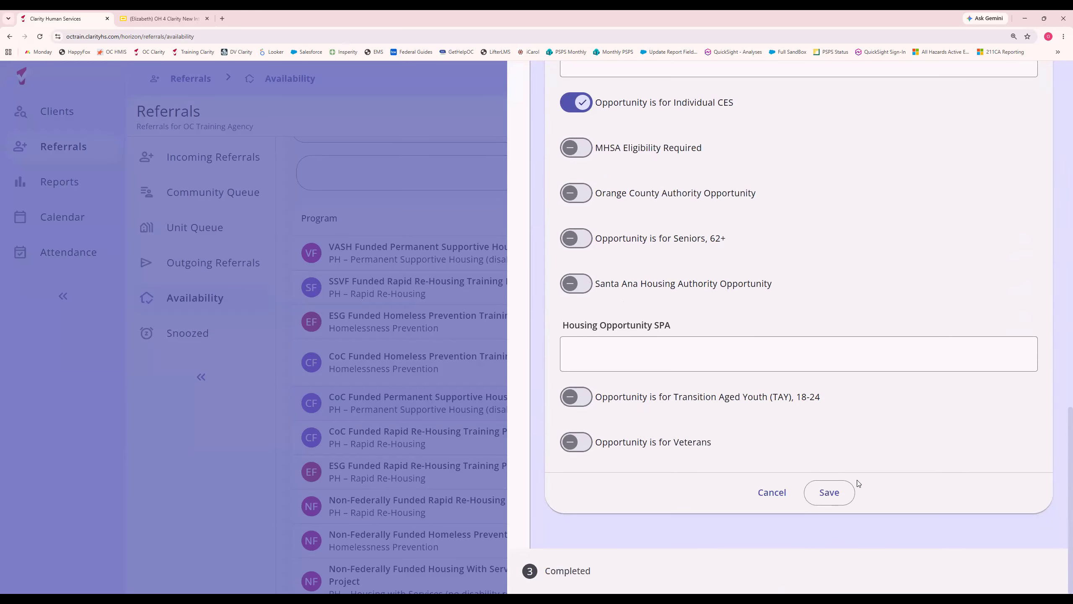
click(829, 492)
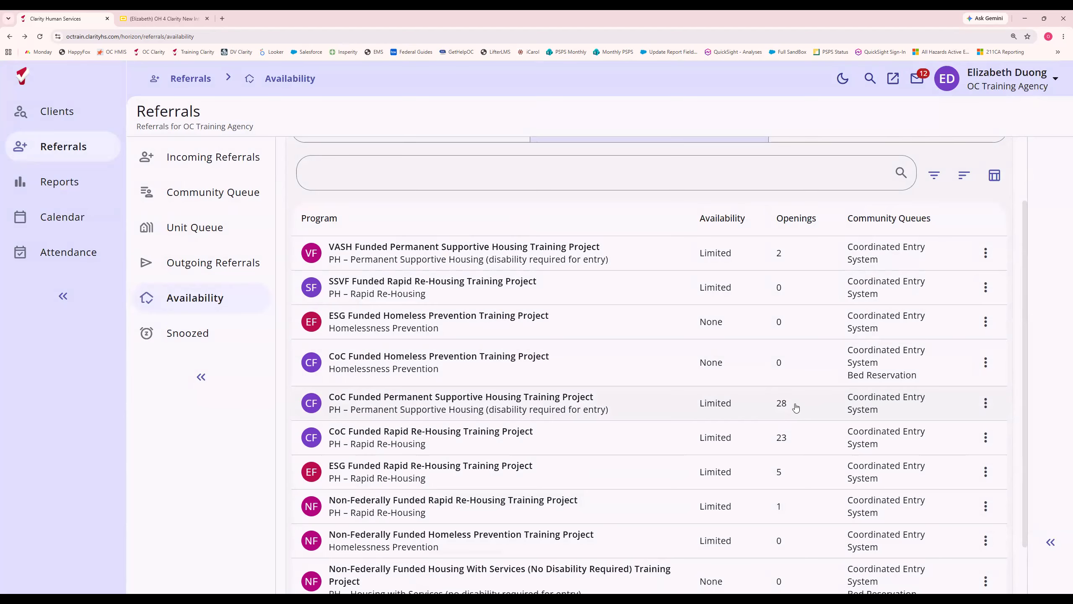
View the list of openings for the CoC Funded Permanent Supportive Housing Training Project and close it.
click(985, 403)
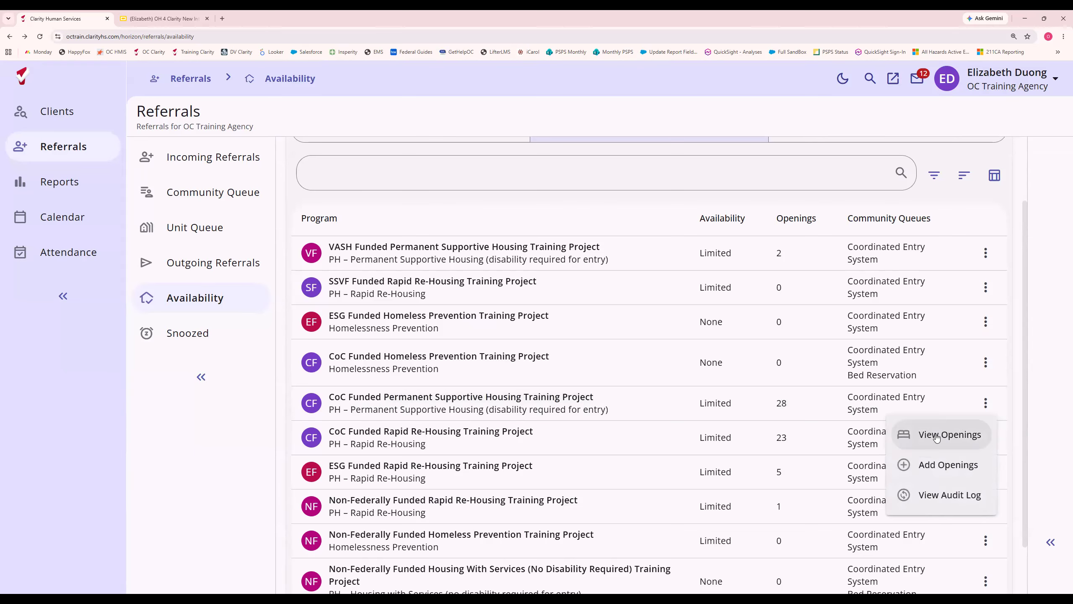
click(936, 435)
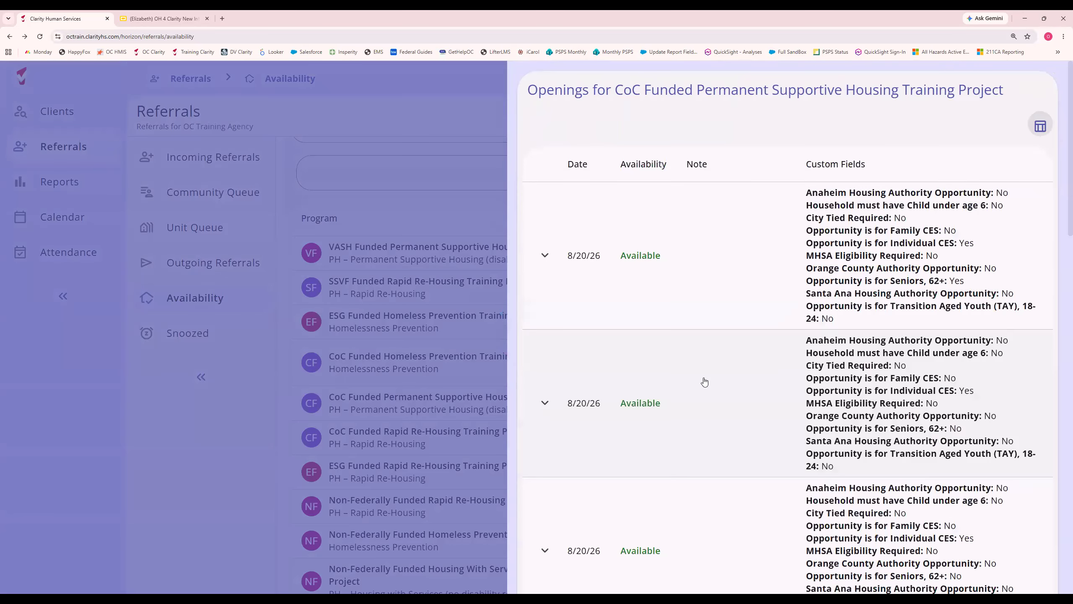
scroll(702, 380, down, 10)
scroll(705, 382, down, 5)
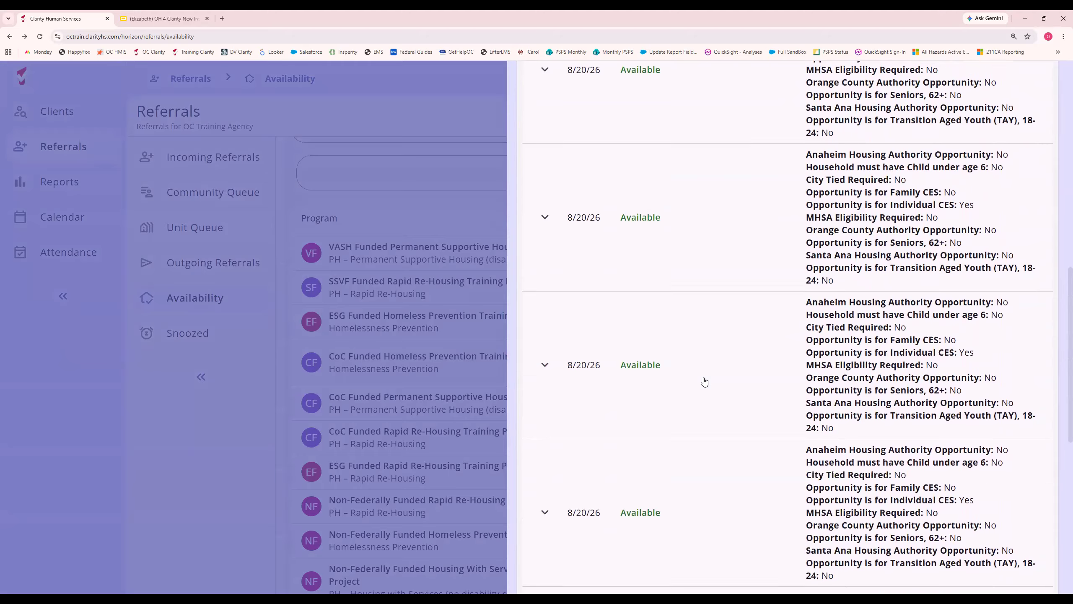
scroll(704, 381, up, 10)
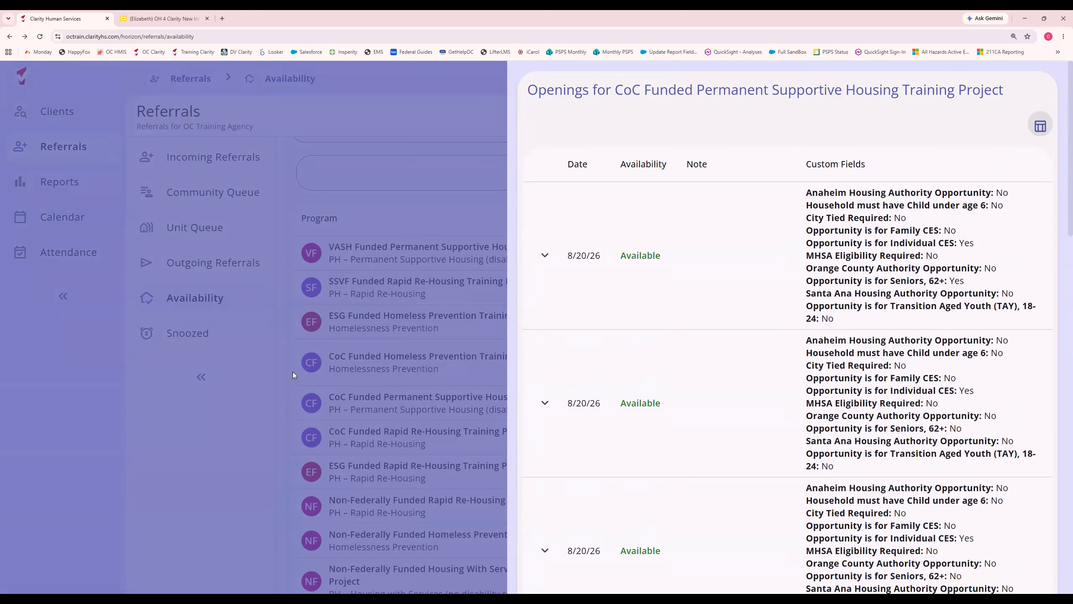
click(263, 404)
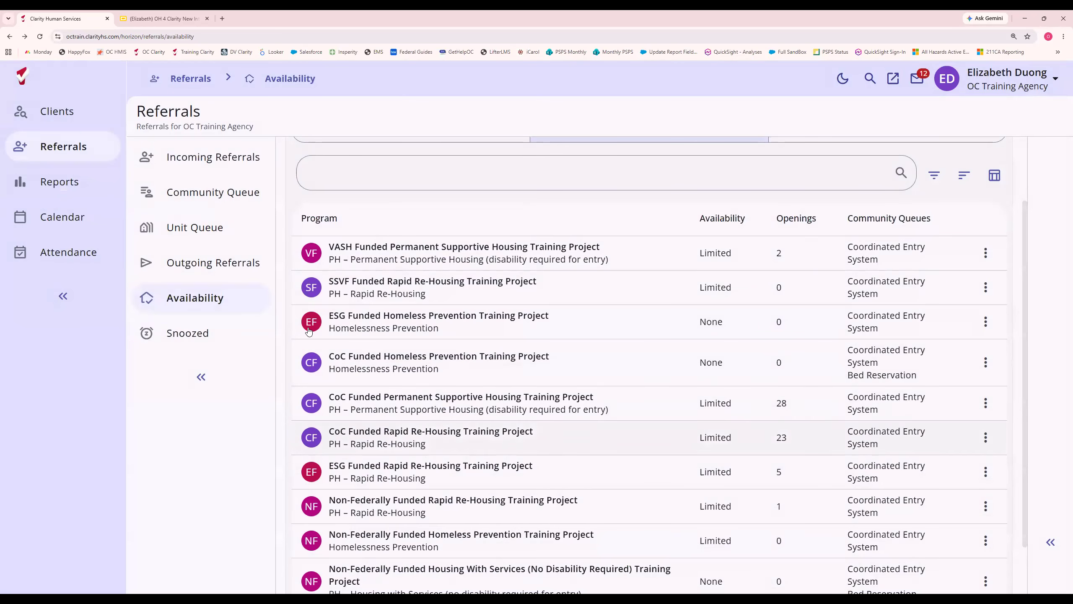
Return to the incoming referrals list and view the Referral Status filter options without changing them.
click(219, 313)
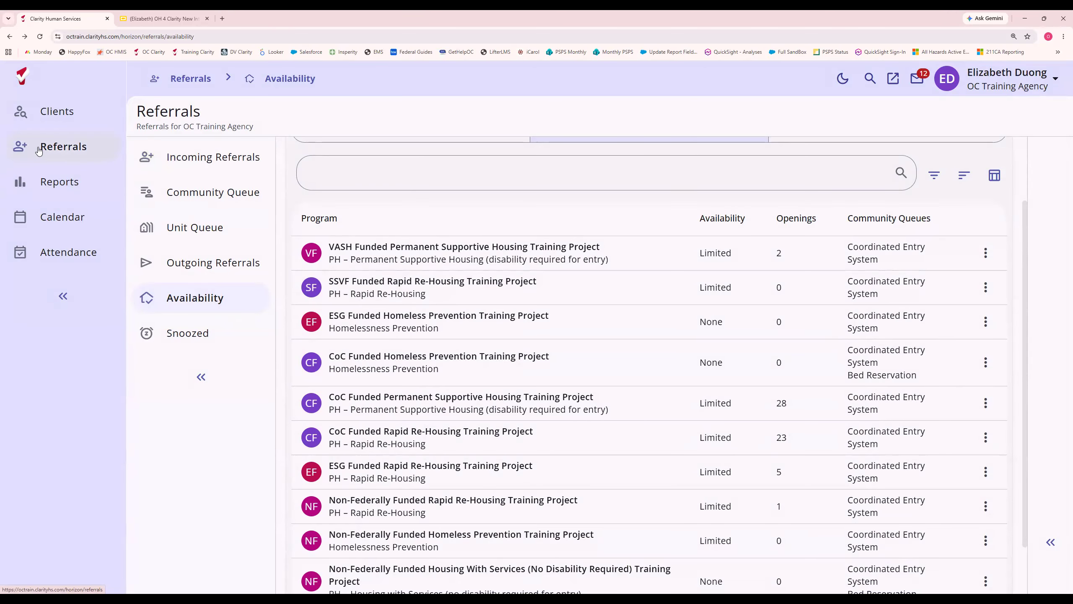
click(52, 148)
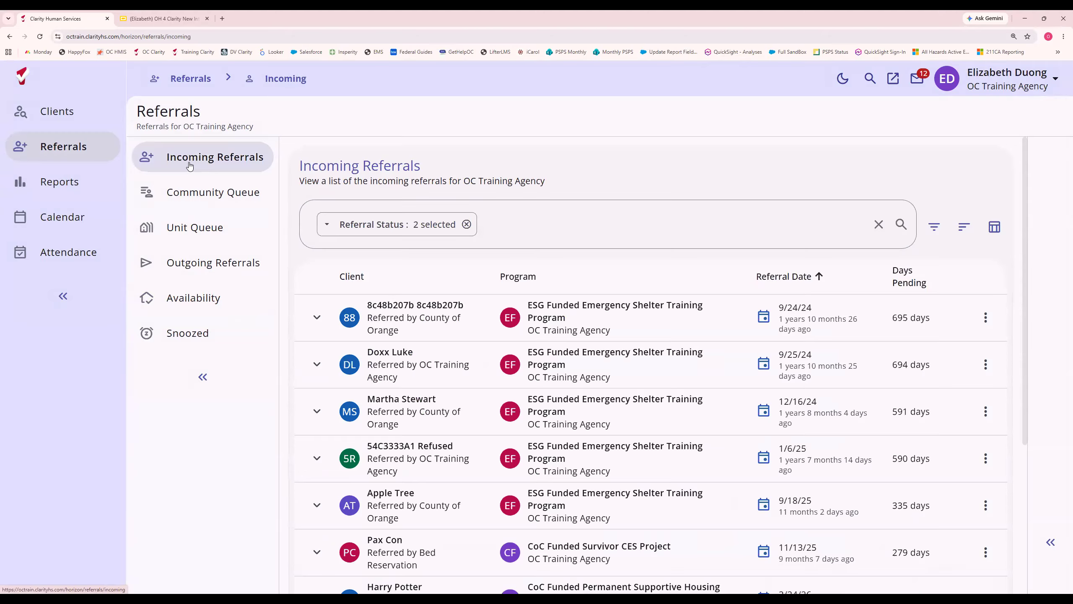
click(379, 229)
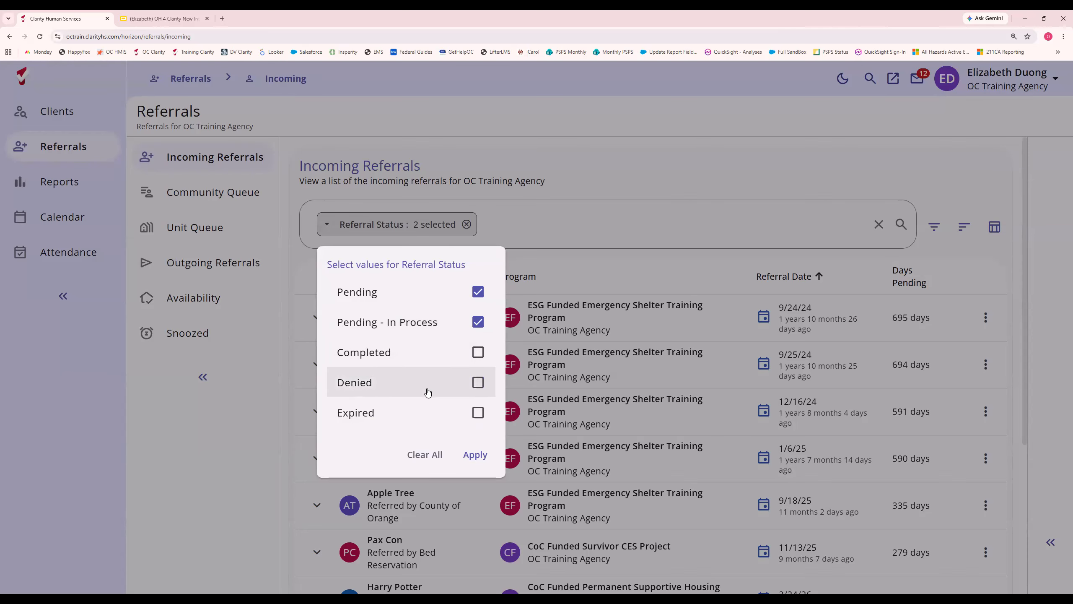
click(558, 170)
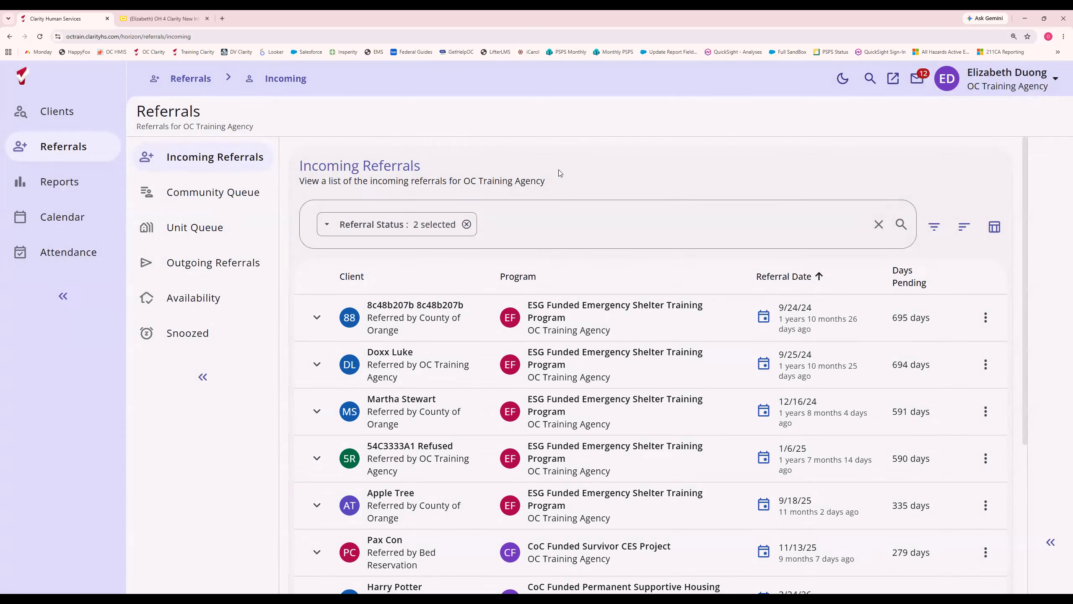
Filter the incoming referrals by the program CoC Funded Permanent Supportive Housing Training Project.
click(933, 230)
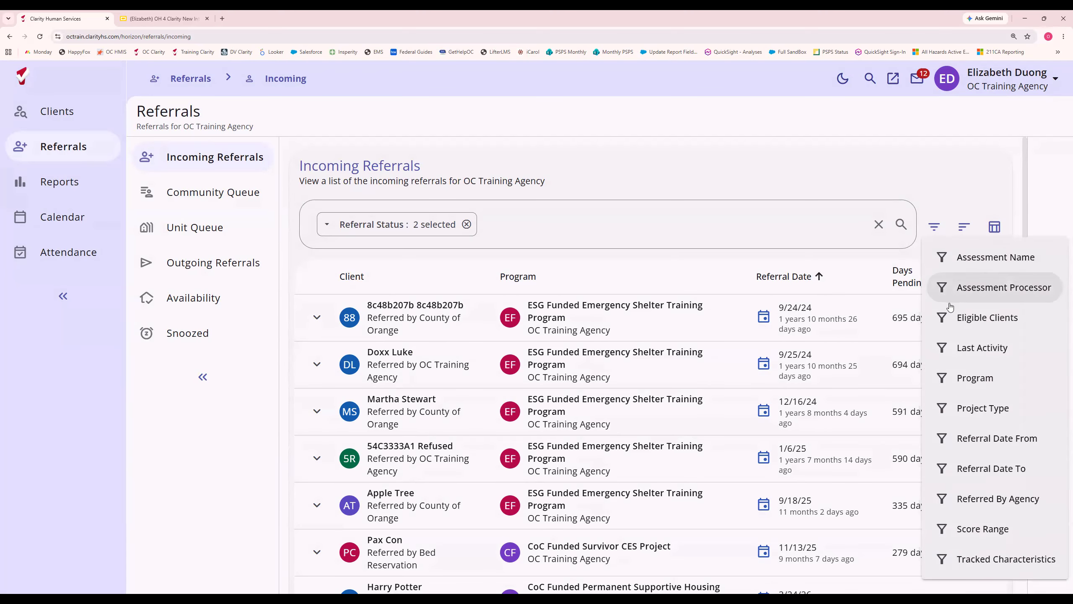
click(961, 378)
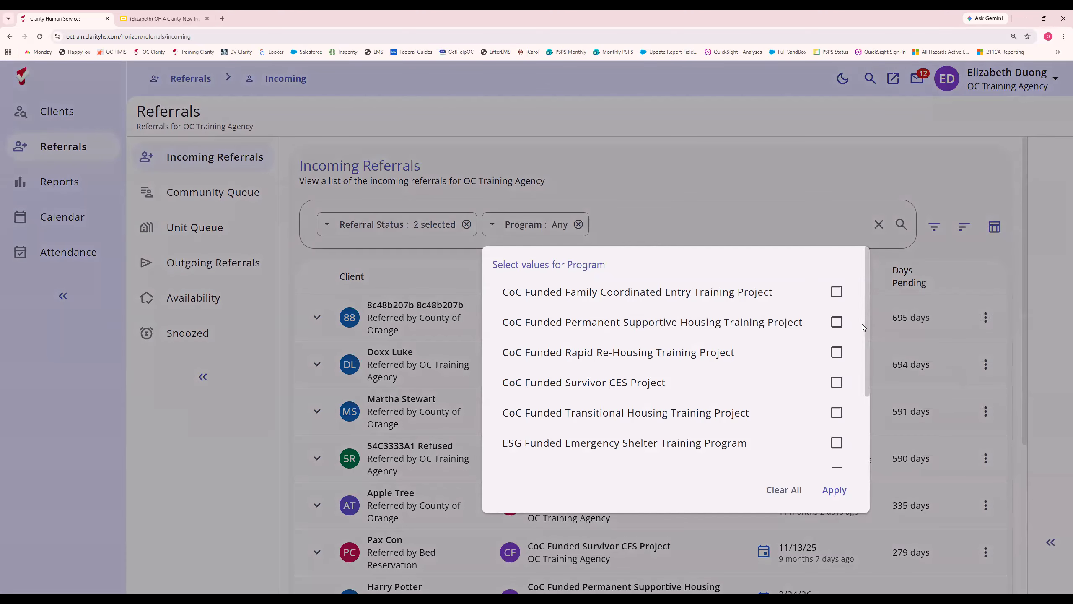
click(837, 322)
click(834, 490)
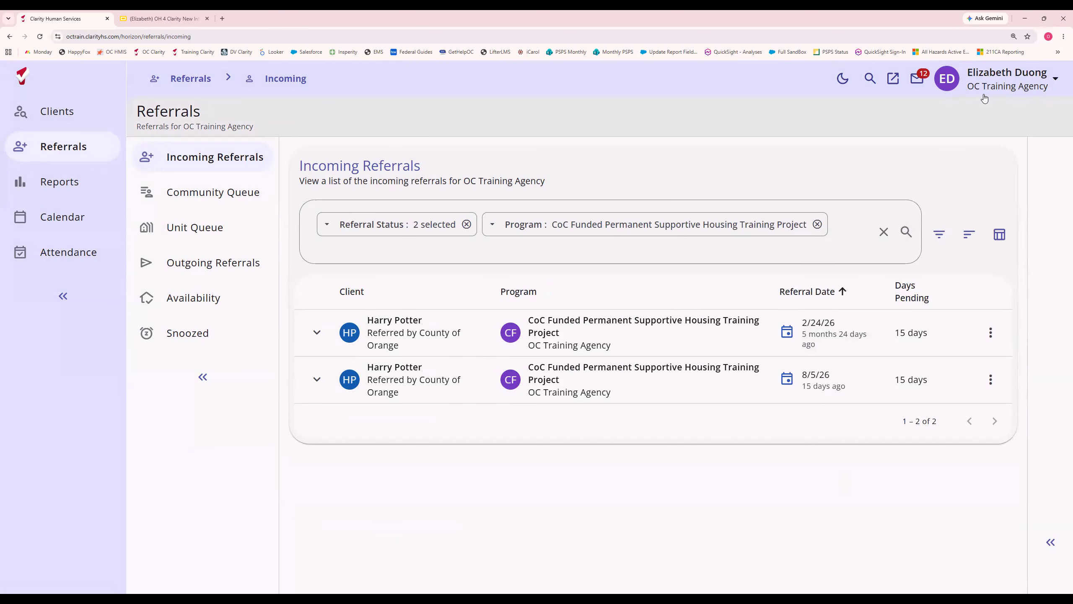
Open the client's earlier program referral, dated 2/24/26, and examine its referral details, notes, household members' referrals and history.
click(389, 326)
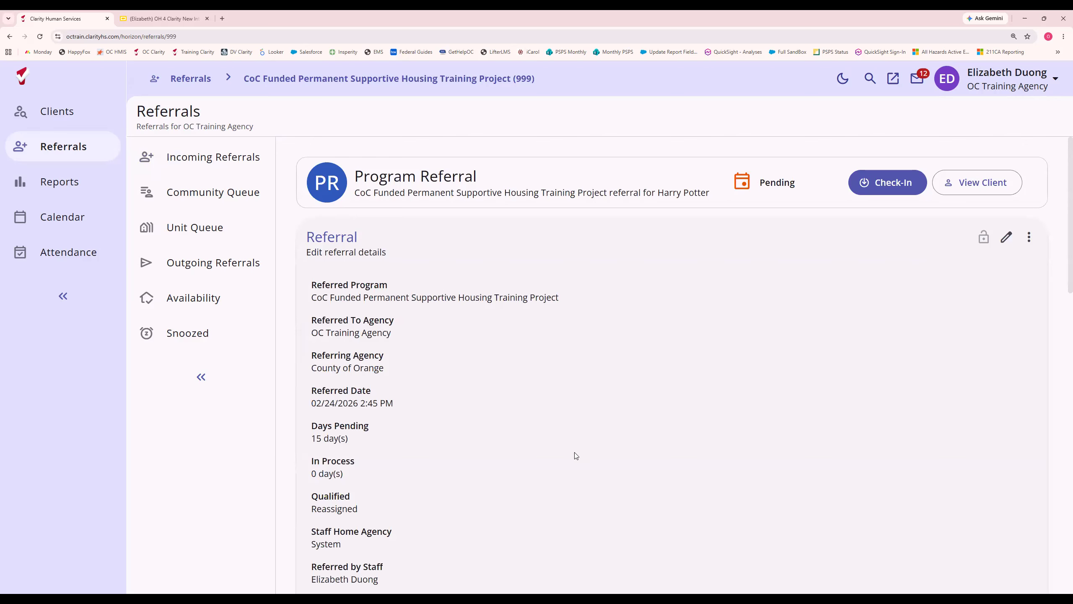
scroll(574, 452, down, 1)
scroll(575, 453, up, 1)
scroll(427, 436, down, 7)
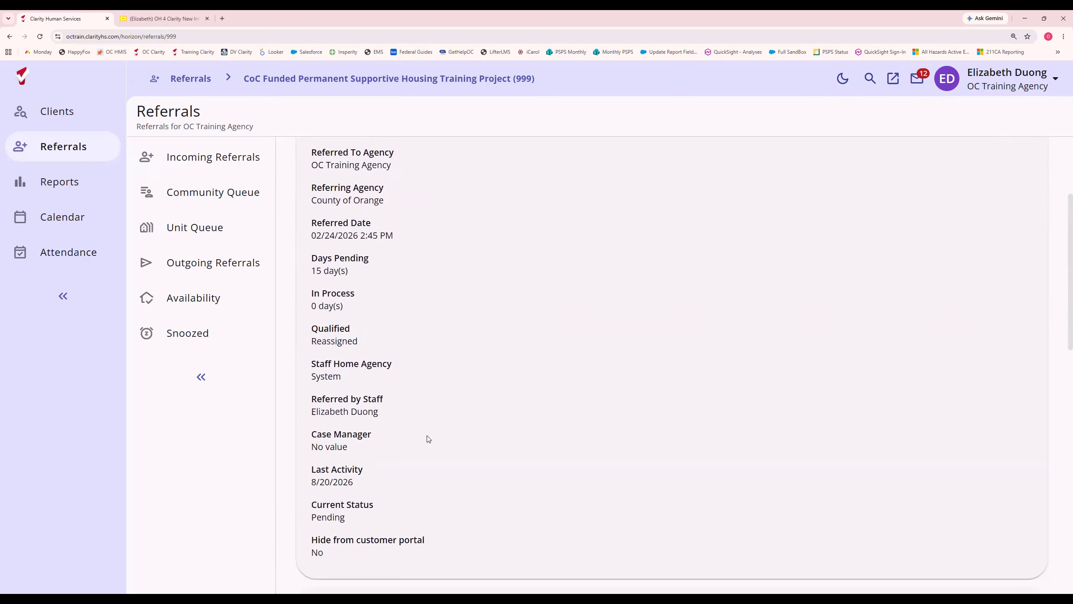
scroll(426, 437, down, 3)
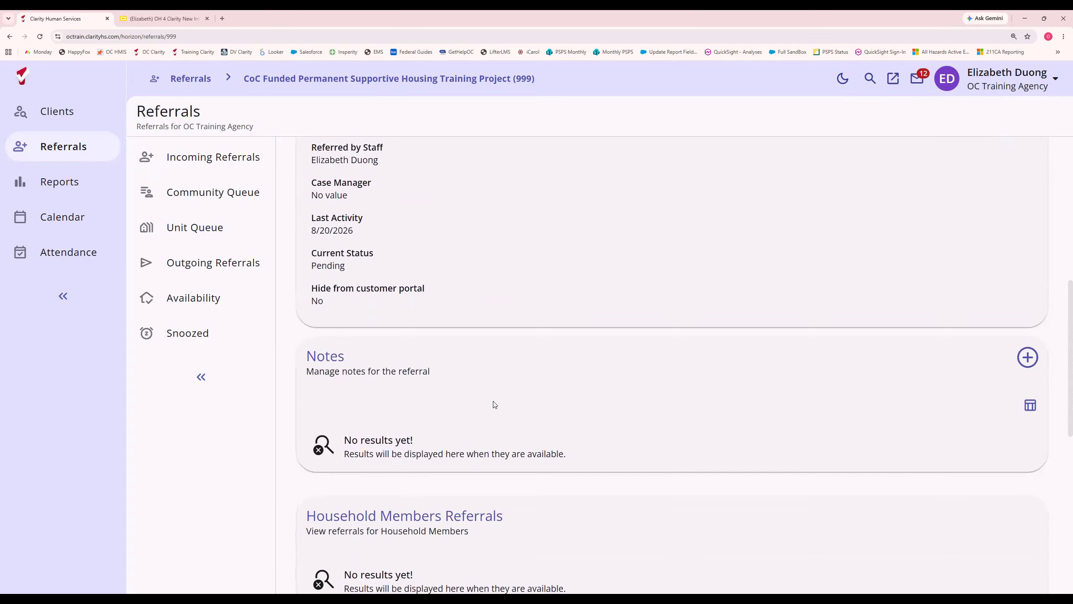
scroll(387, 399, down, 3)
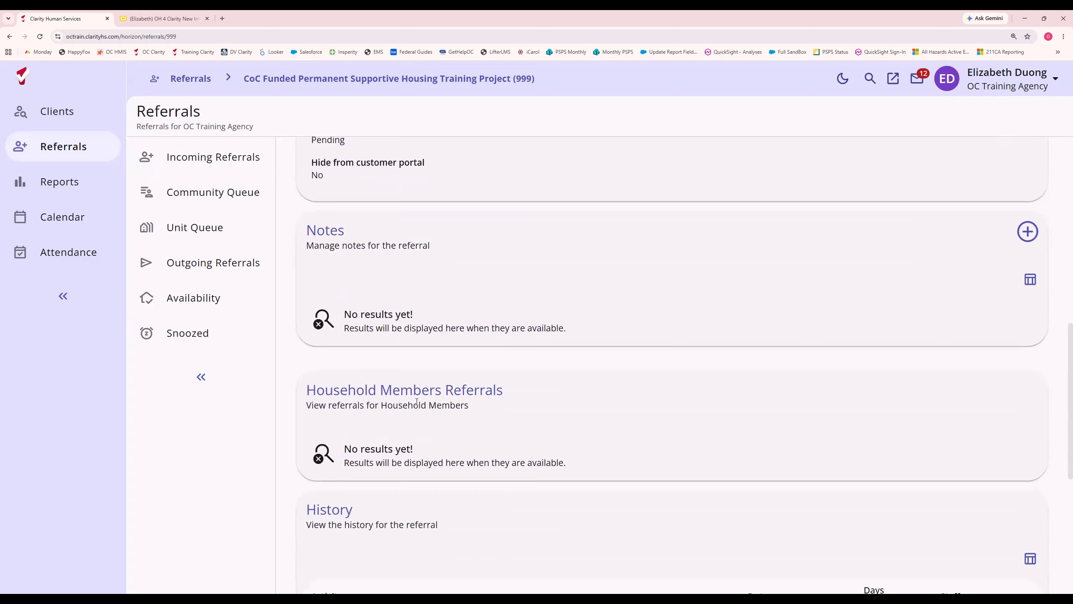
scroll(404, 430, down, 8)
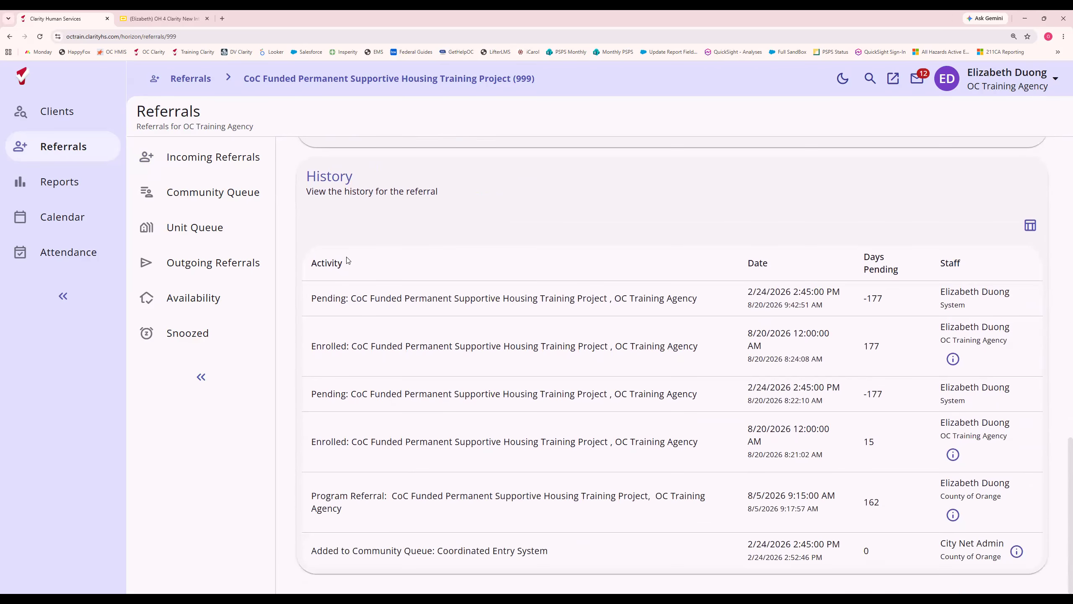
scroll(373, 485, up, 15)
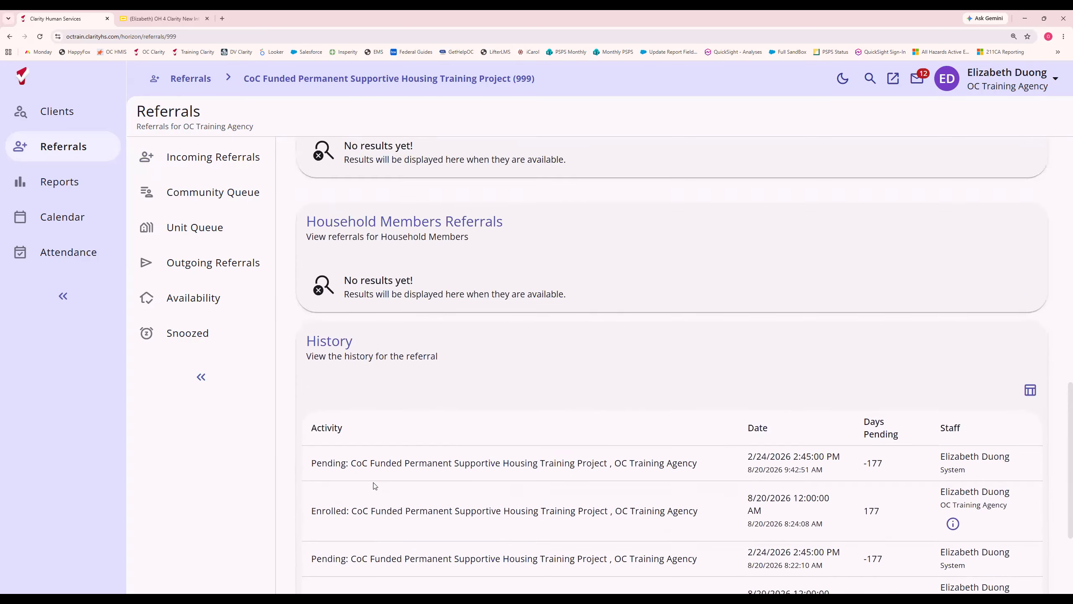
scroll(373, 486, up, 4)
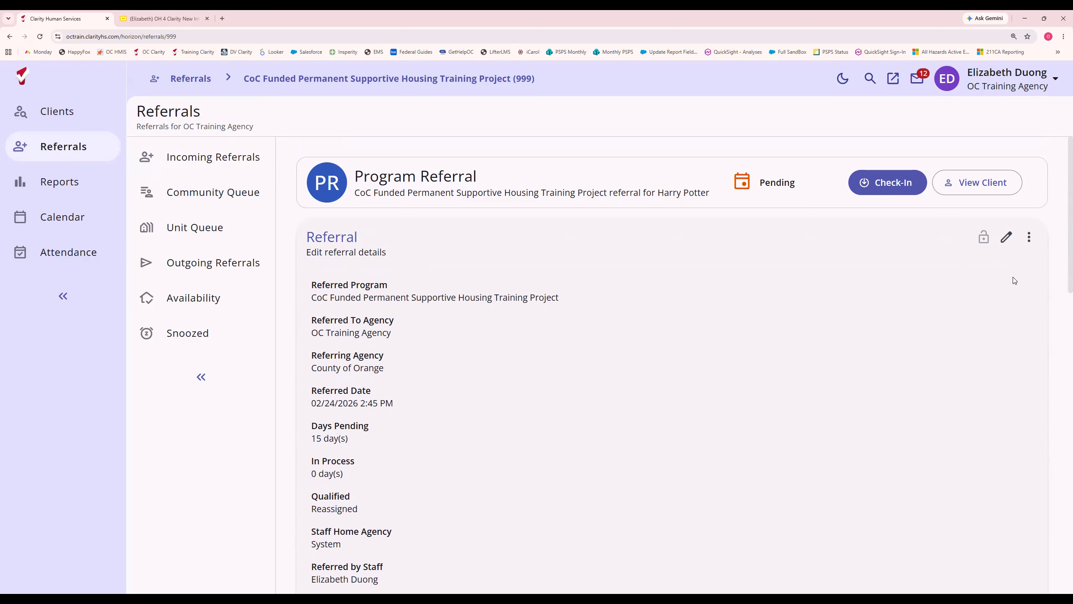
Edit the referral details, setting the current status to Denied and the denied by type to Client.
click(1008, 238)
scroll(598, 320, down, 4)
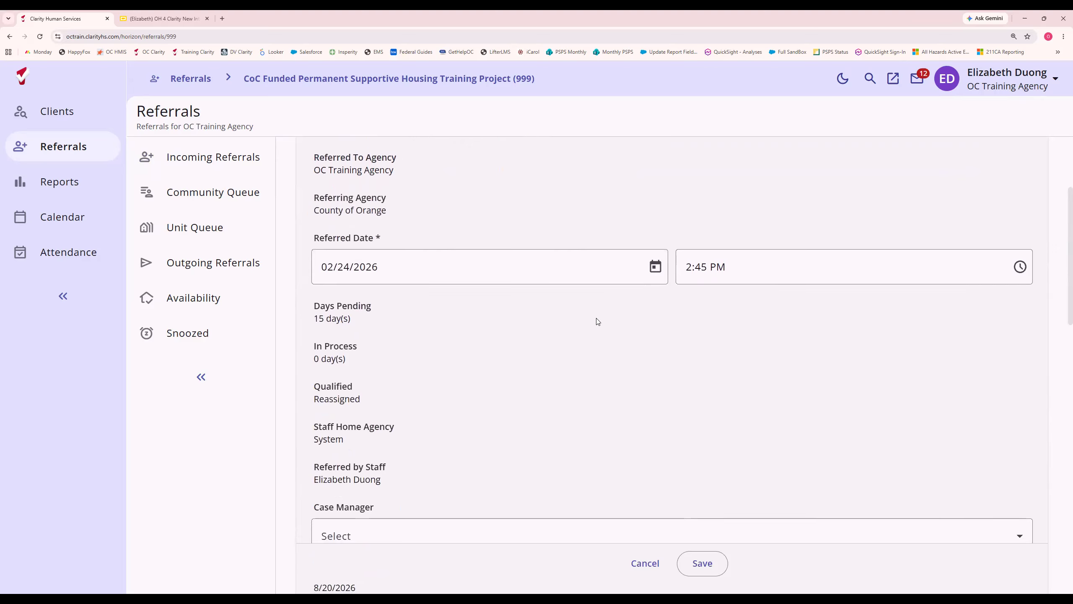
scroll(595, 344, down, 7)
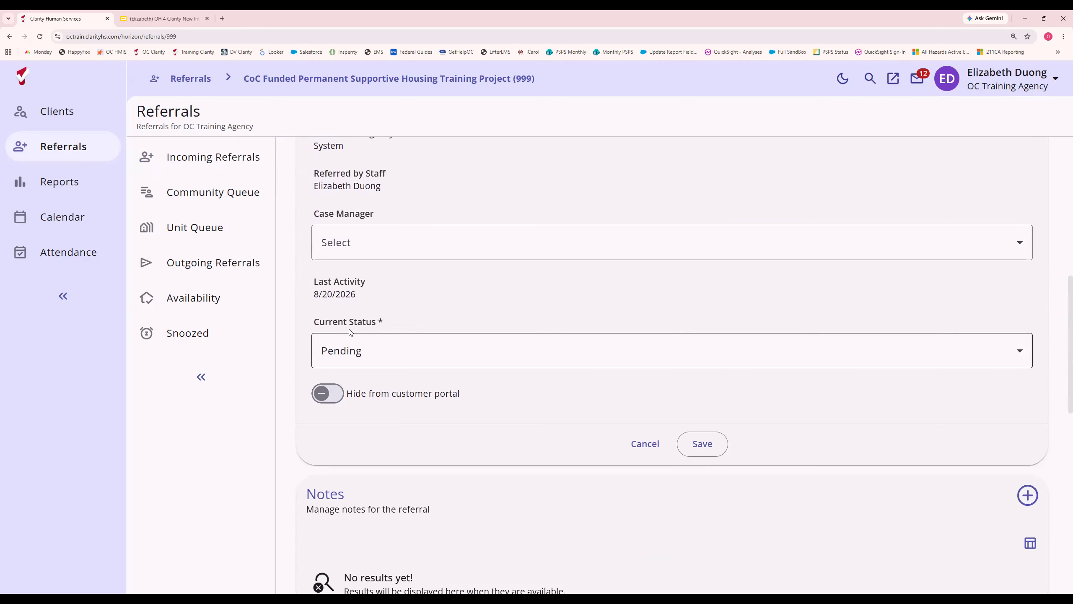
click(362, 356)
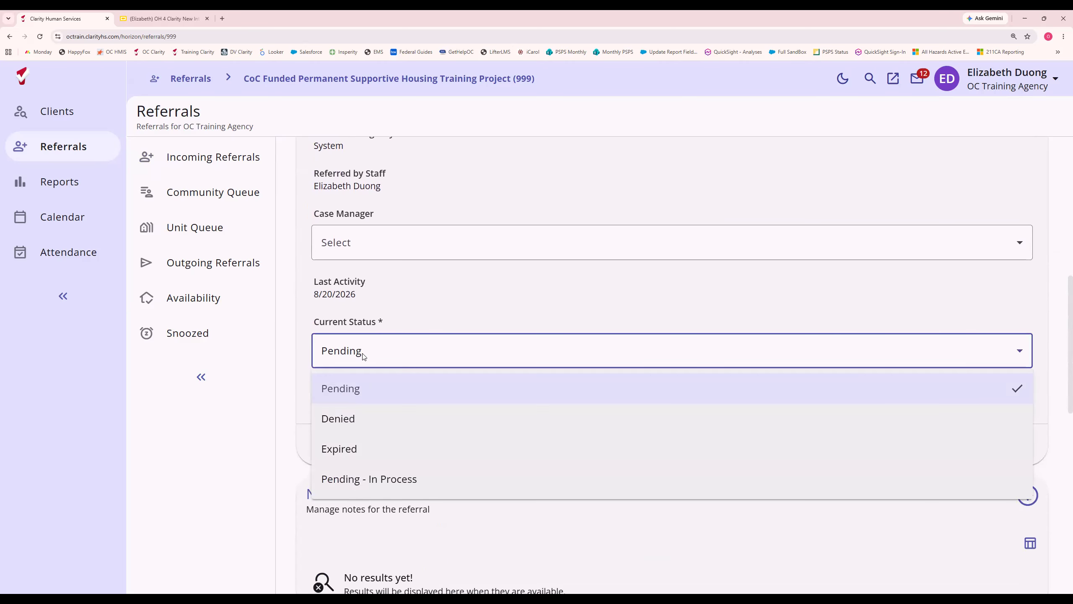
click(371, 417)
scroll(397, 373, down, 2)
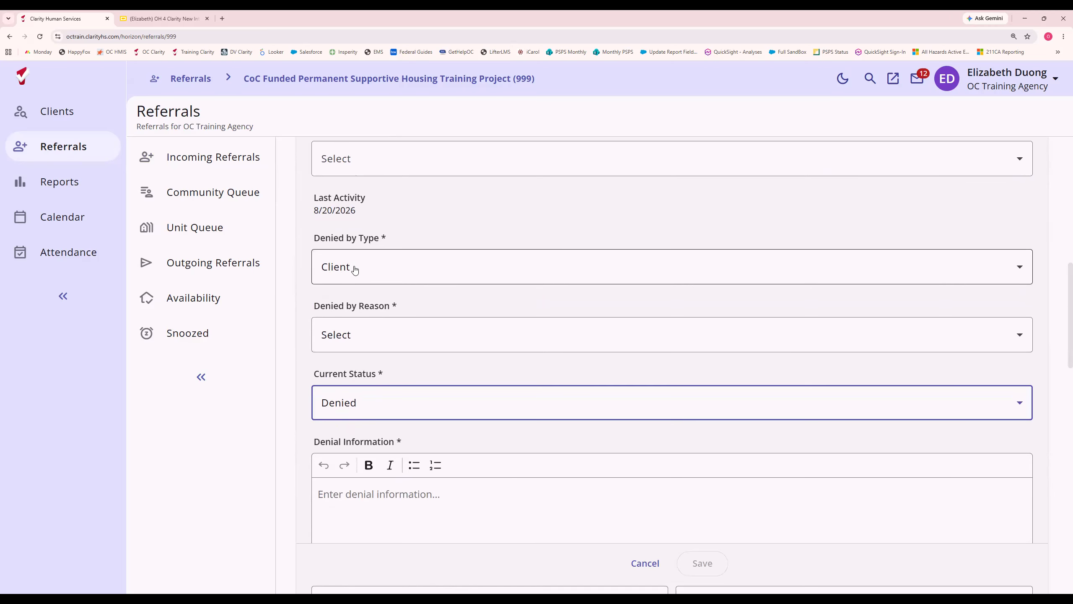
click(354, 270)
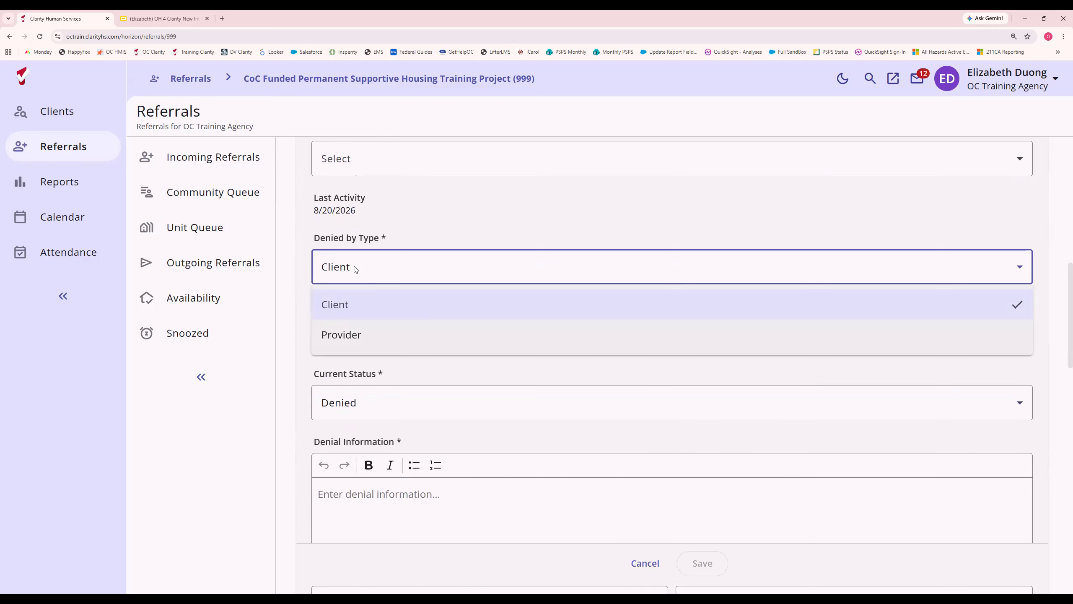
click(357, 307)
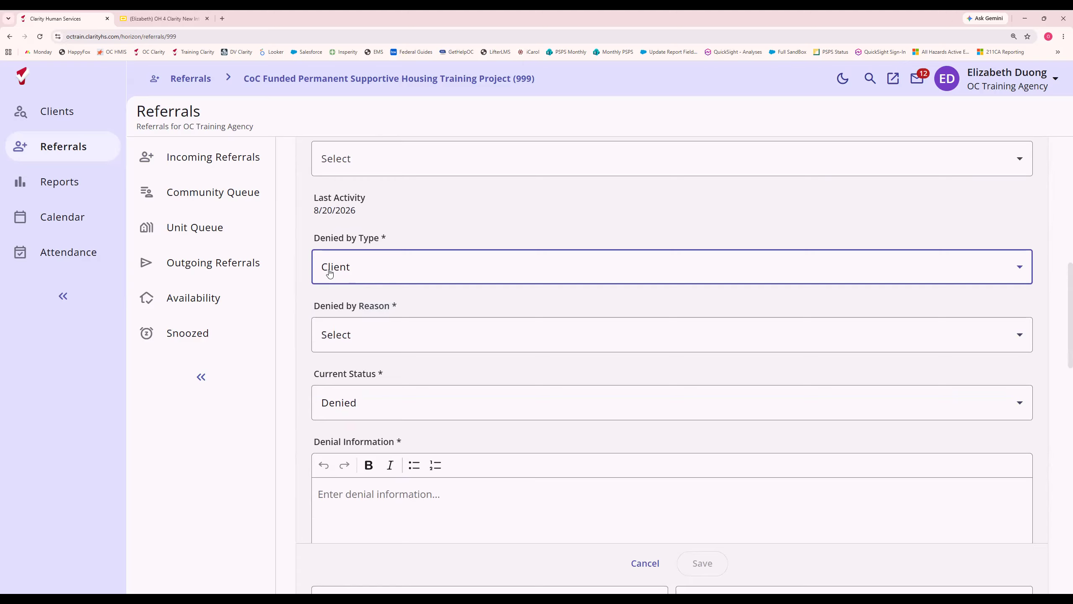
Set the denial reason to Needs could not be met by program and enter "Notes" as the denial information.
click(357, 336)
scroll(485, 427, down, 1)
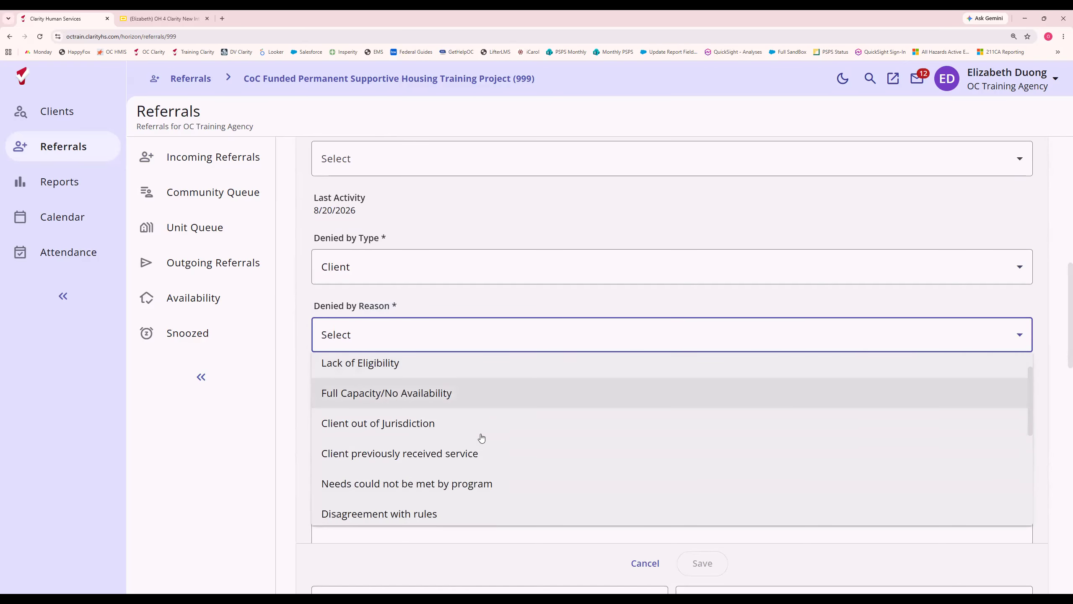
click(474, 481)
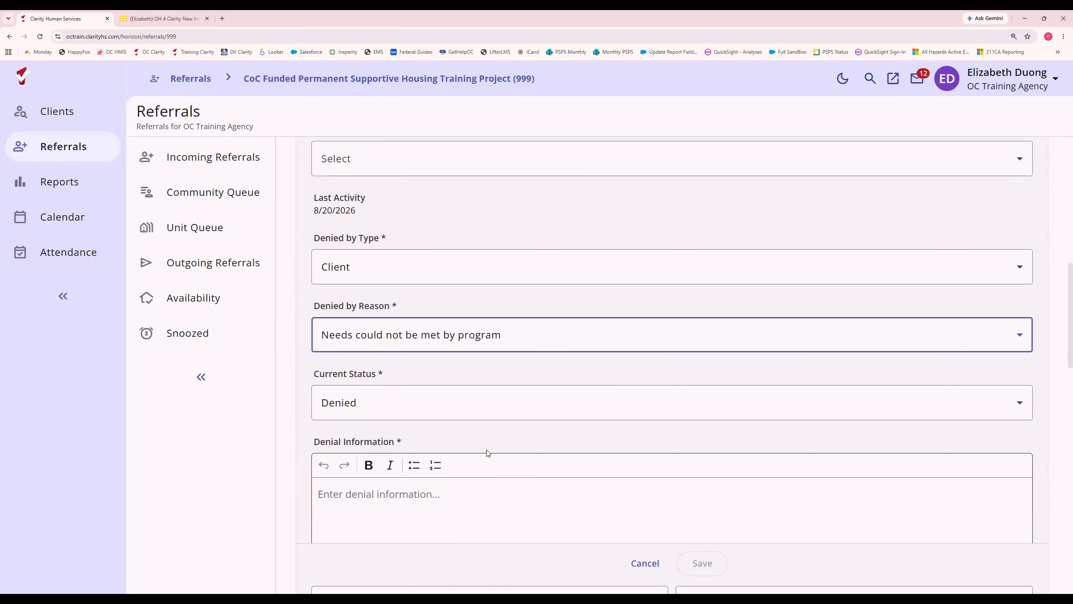
scroll(472, 434, down, 3)
click(415, 388)
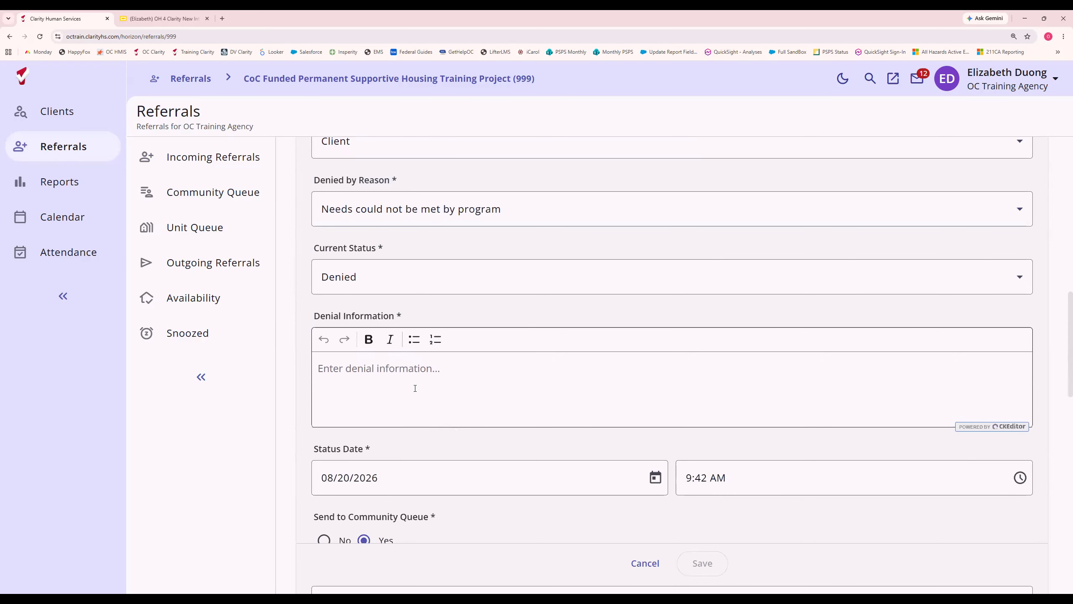
text(Notes)
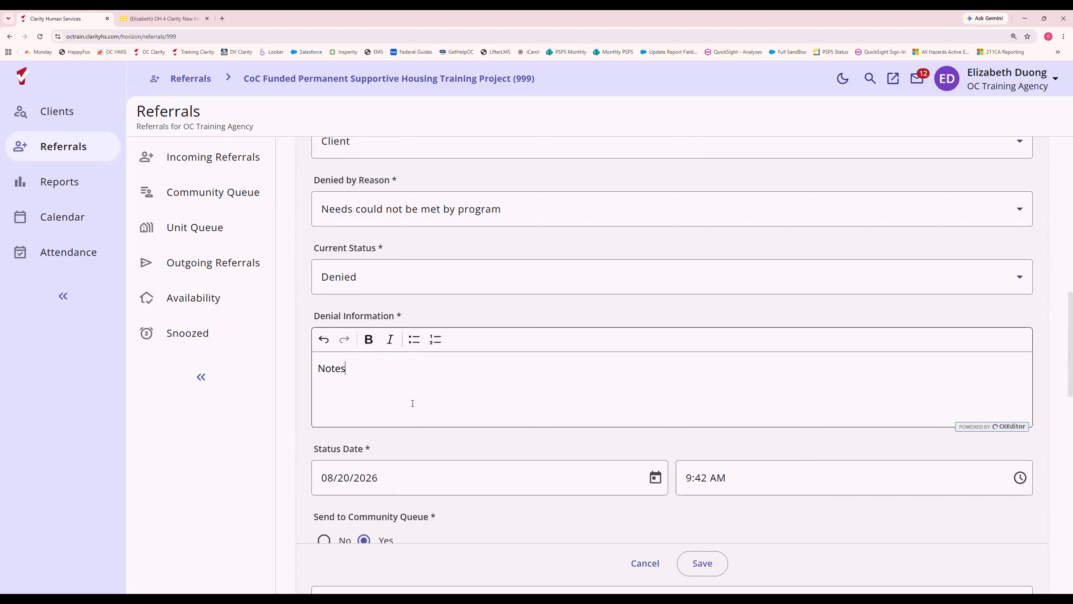
Review the denial's status date and community queue settings, and discard the unsaved referral changes.
scroll(413, 402, down, 1)
scroll(462, 448, down, 1)
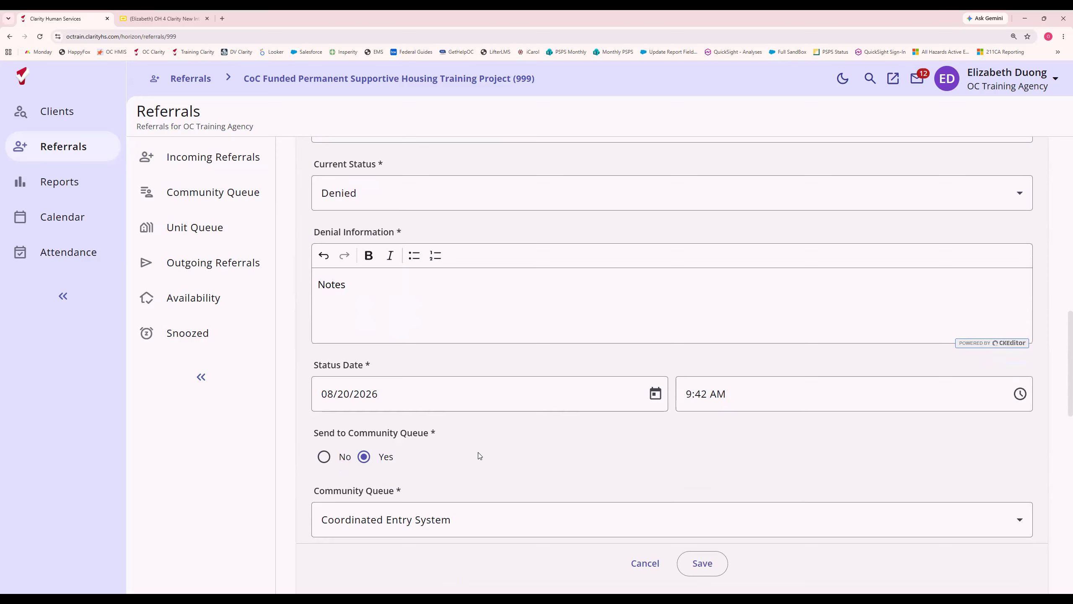
scroll(508, 462, down, 2)
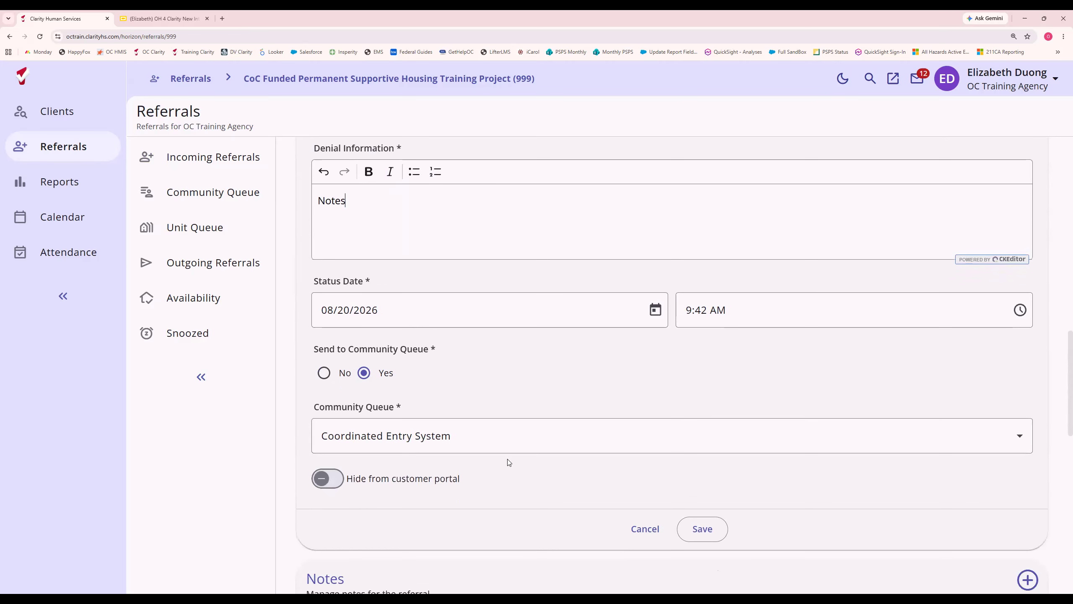
scroll(508, 462, up, 1)
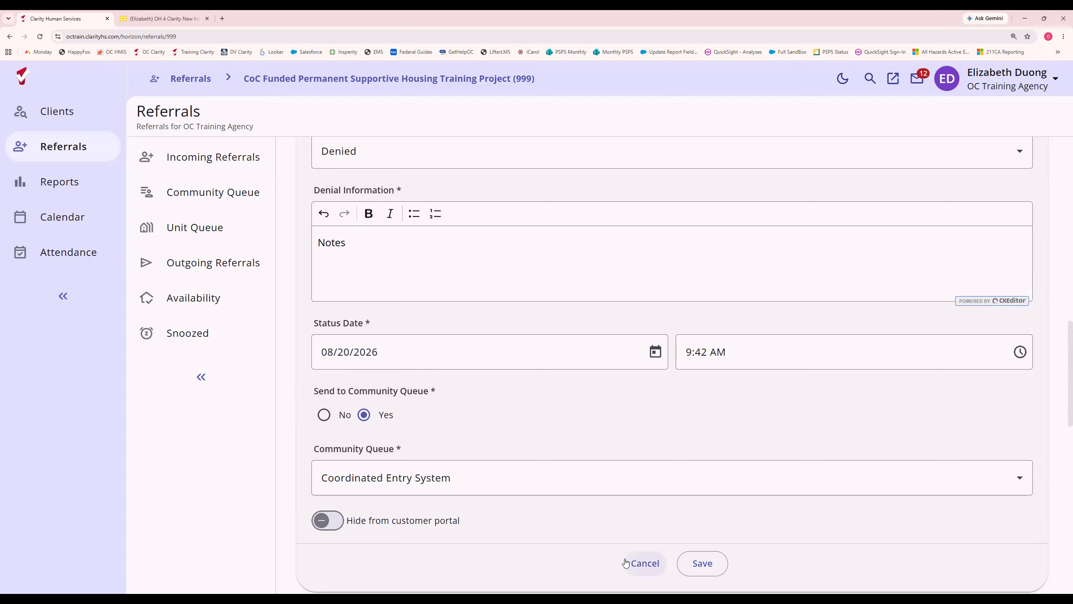
click(639, 562)
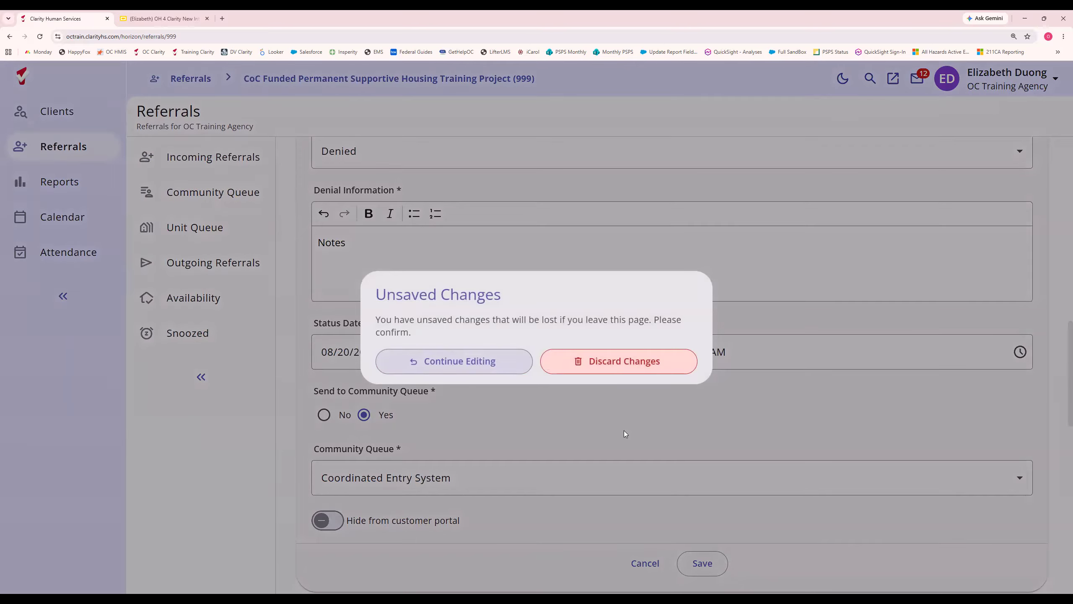
click(613, 363)
scroll(480, 310, up, 10)
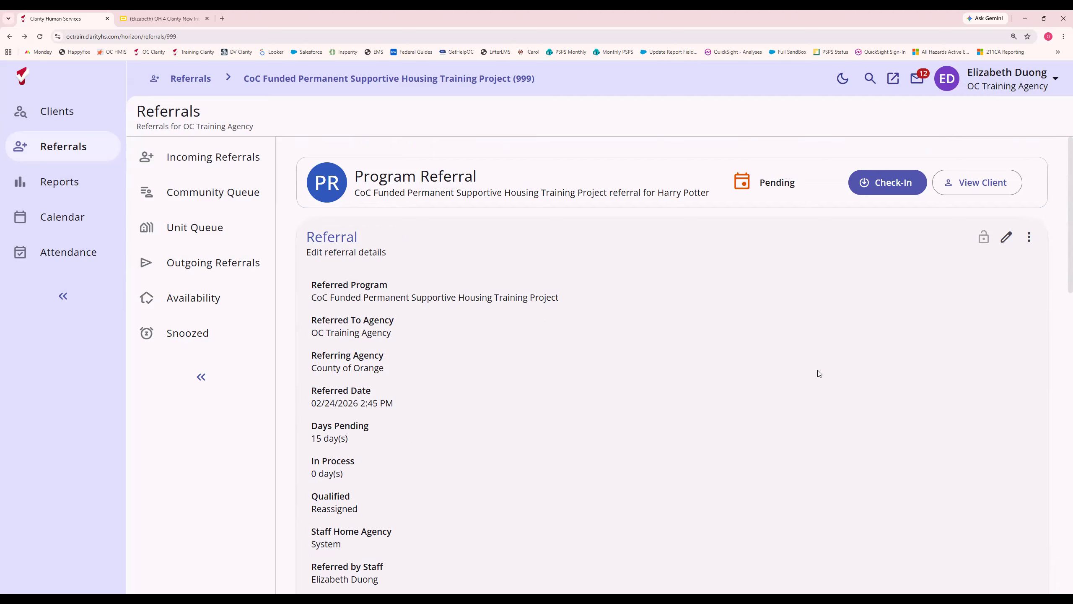
From the referred client's record, start a program enrollment in the CoC Funded Permanent Supportive Housing Training Project.
click(972, 189)
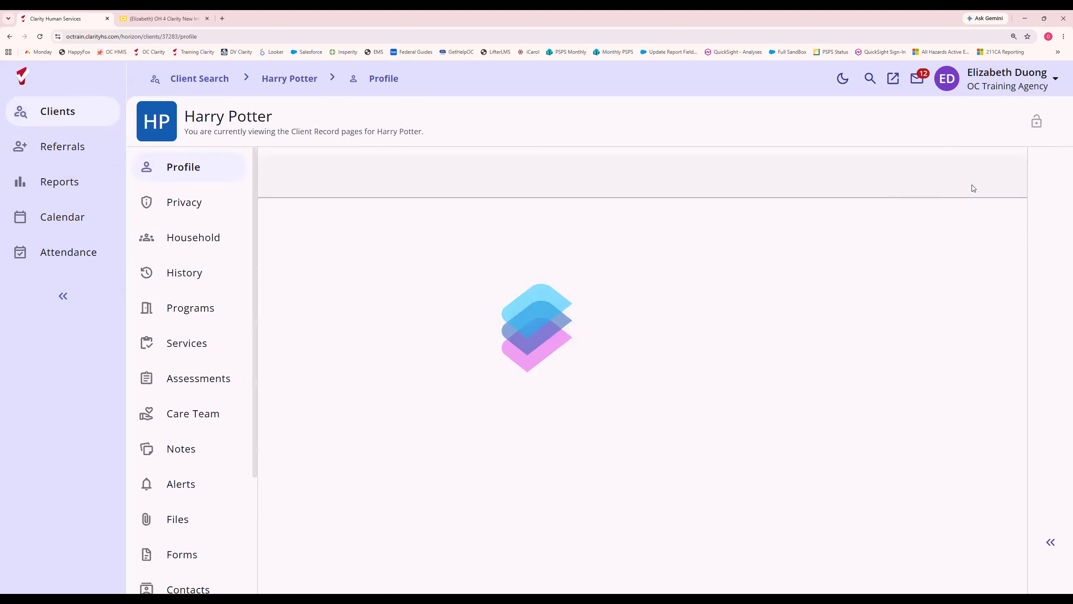
click(194, 312)
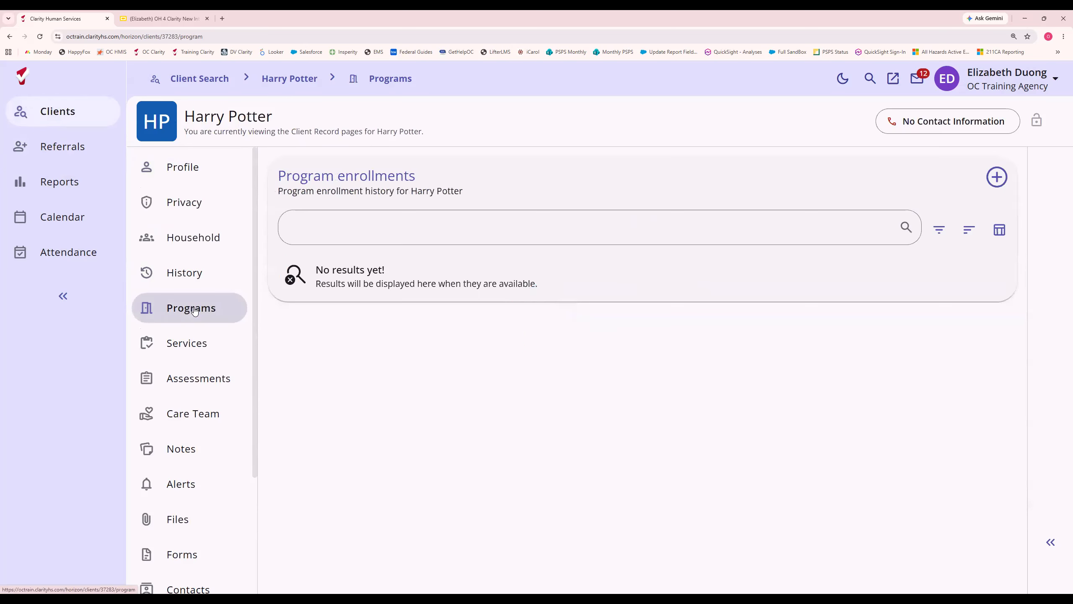
click(997, 178)
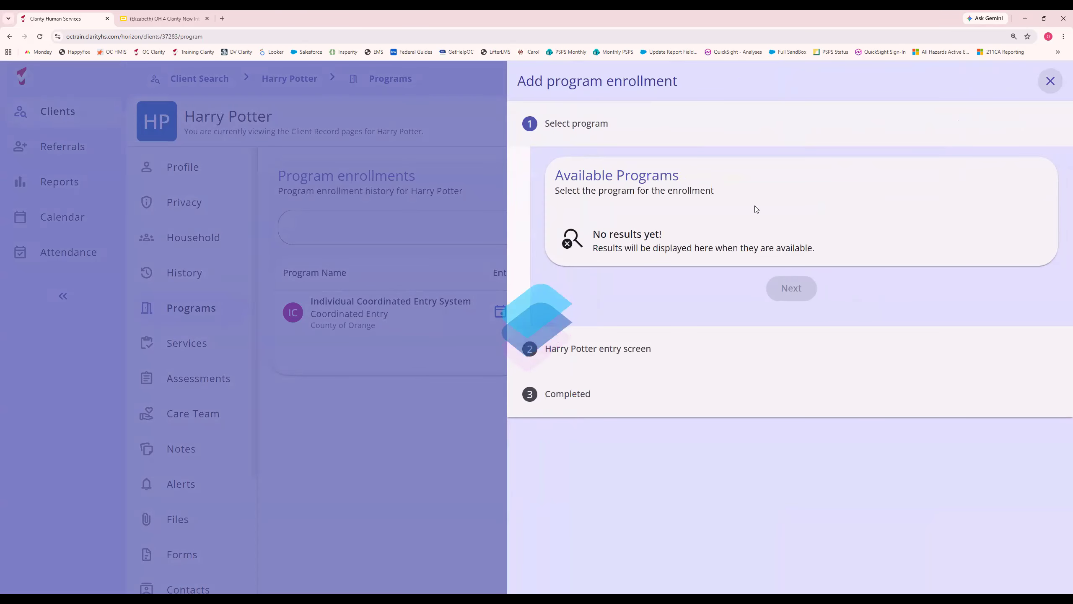
mouse_move(904, 301)
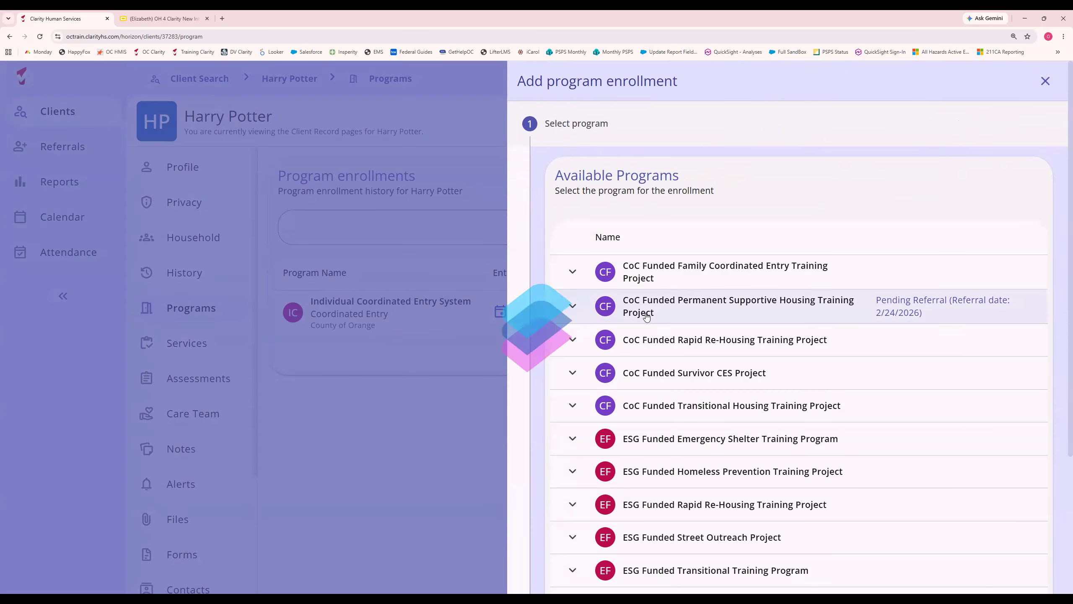
scroll(768, 390, down, 5)
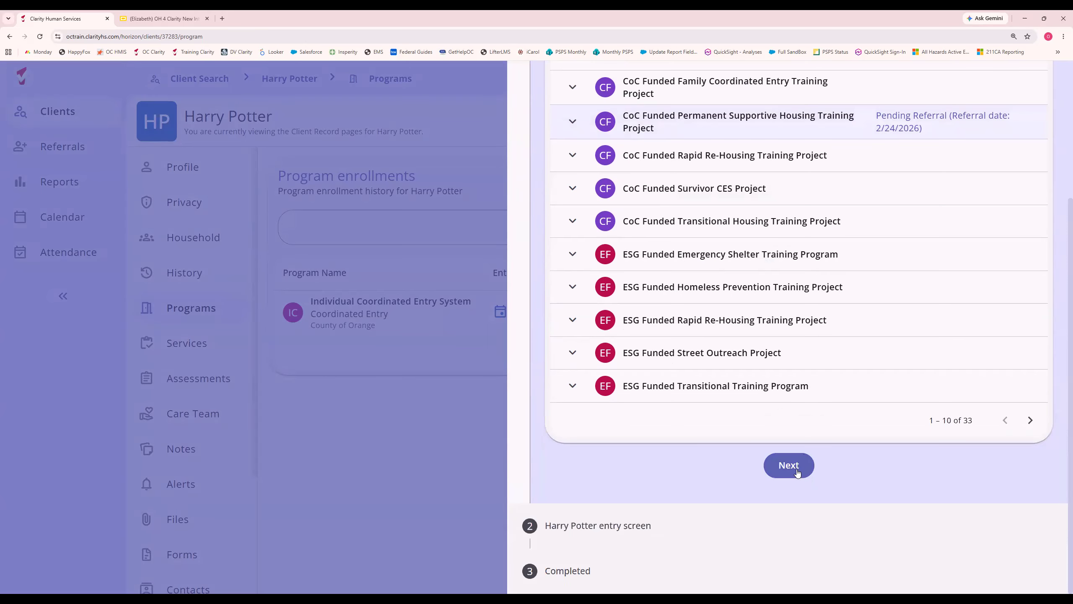
click(786, 462)
Set the enrollment's type of residence to Place not meant for habitation and the housing move-in date to 08/20/2026.
scroll(781, 427, down, 3)
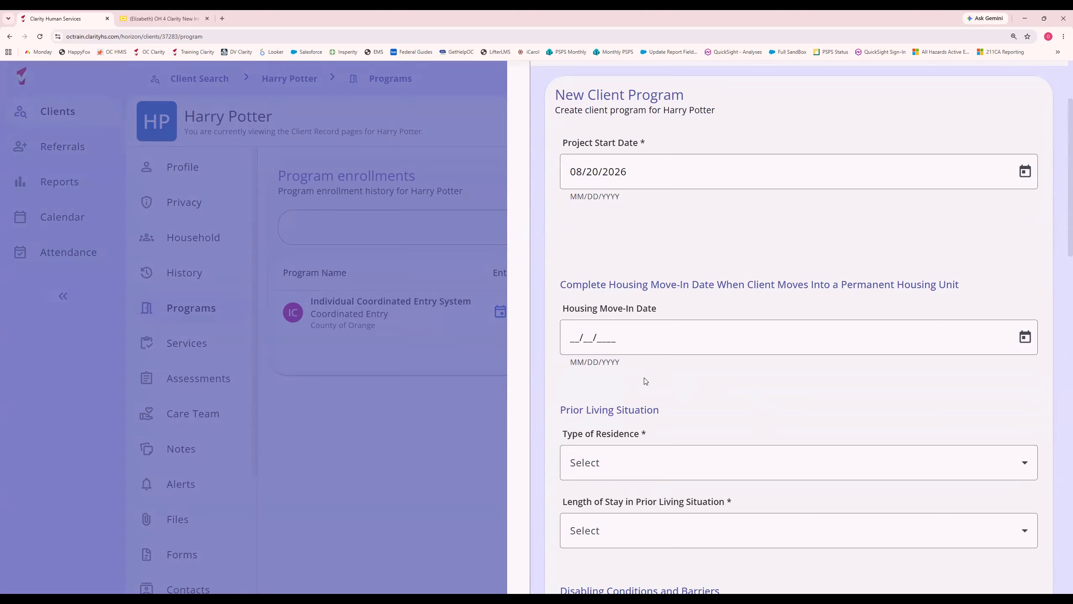
click(625, 465)
click(625, 316)
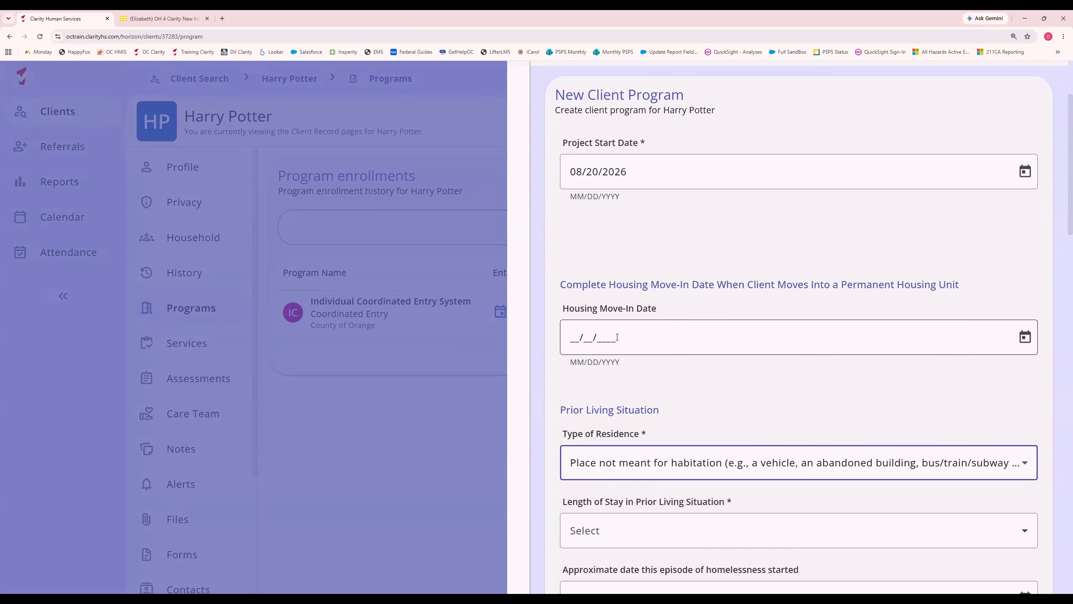
click(618, 337)
text(08/2)
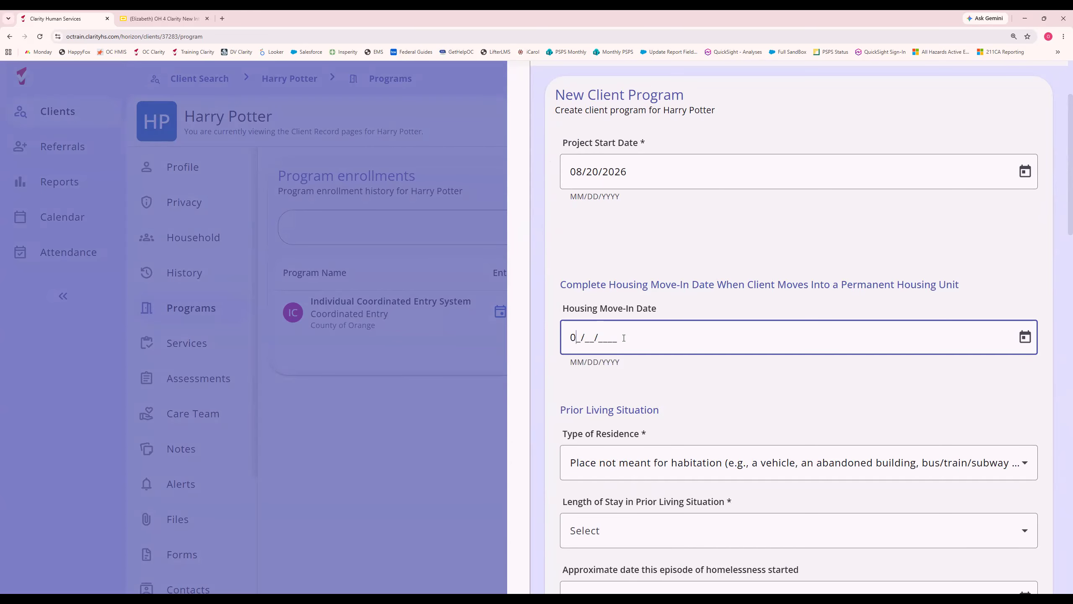
text(0/2026)
Set the length of stay in the prior living situation to One year or longer.
scroll(649, 352, down, 5)
click(621, 323)
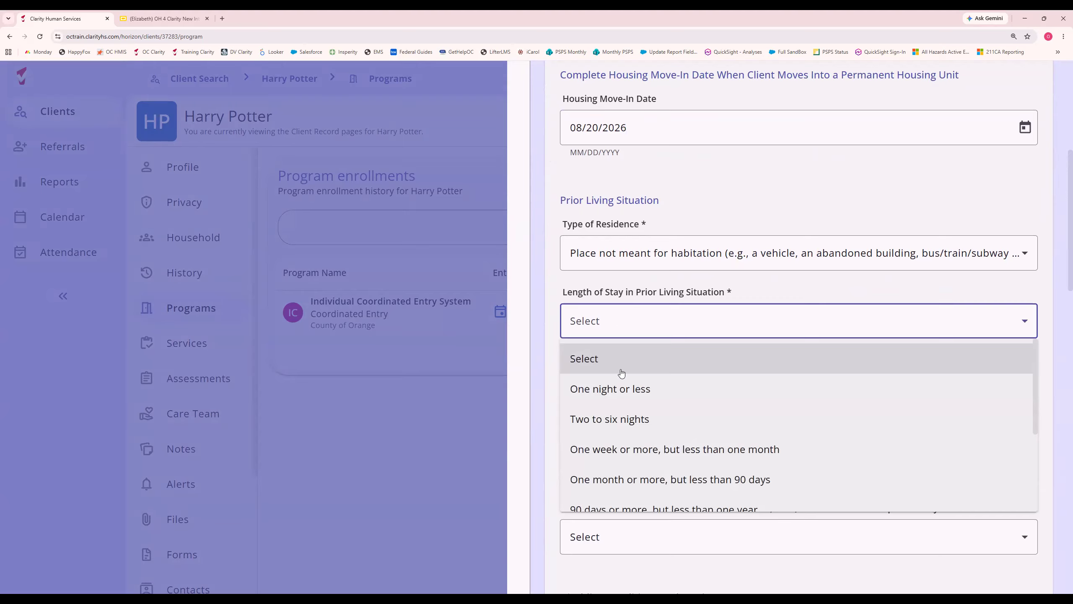
scroll(620, 391, down, 3)
click(647, 383)
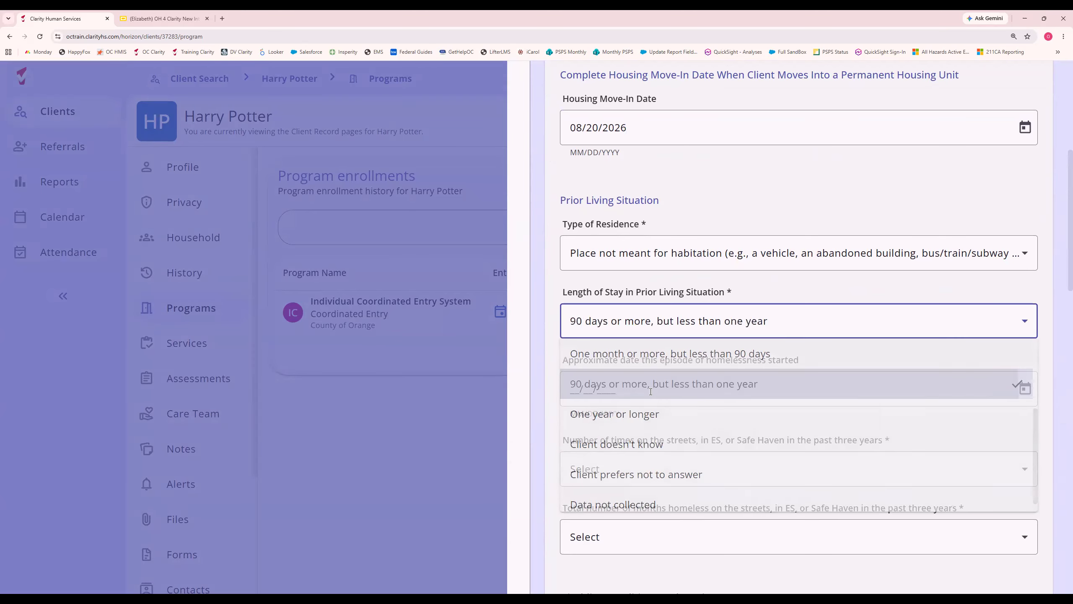
click(644, 325)
scroll(640, 427, down, 2)
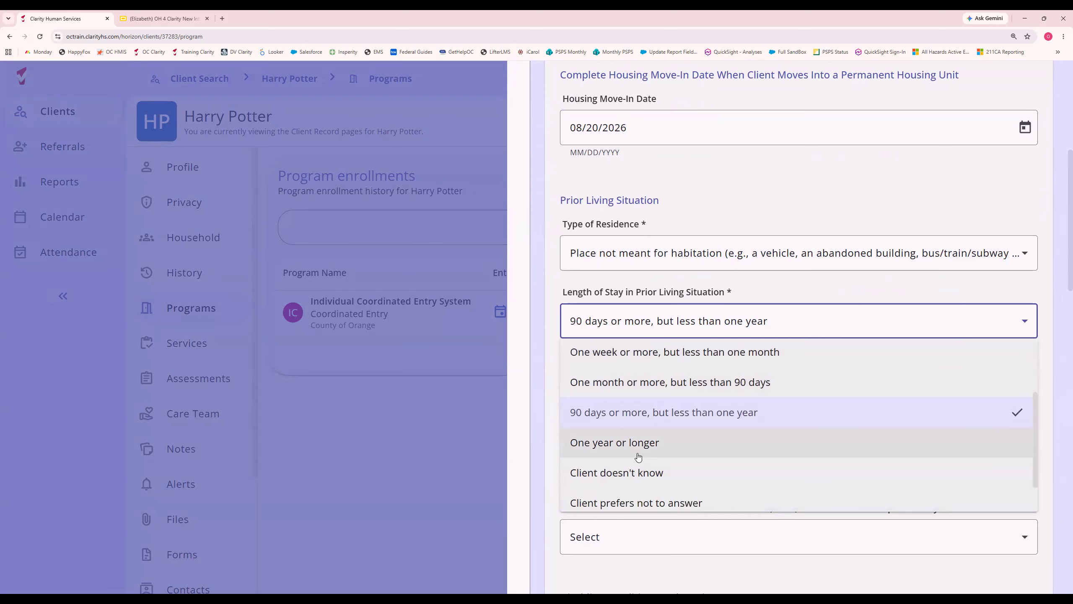
click(639, 435)
Set the approximate date this episode of homelessness started to 01/01/2024.
click(628, 392)
text(01/01/)
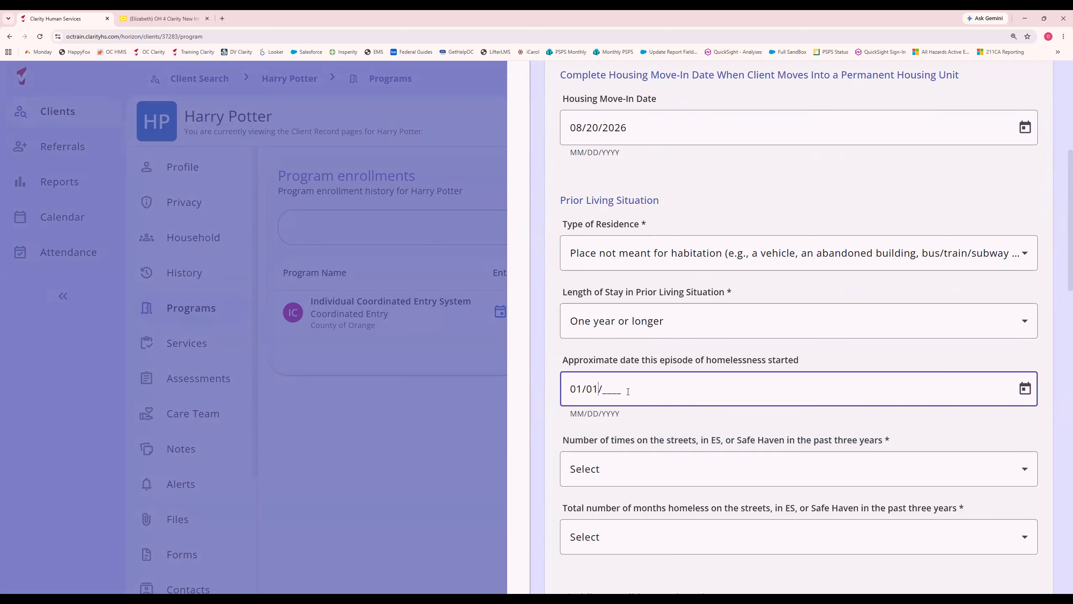
text(2024)
Set the number of times on the streets in the past three years to One Time and the total months homeless to More than 12 Months.
scroll(628, 391, down, 3)
click(608, 351)
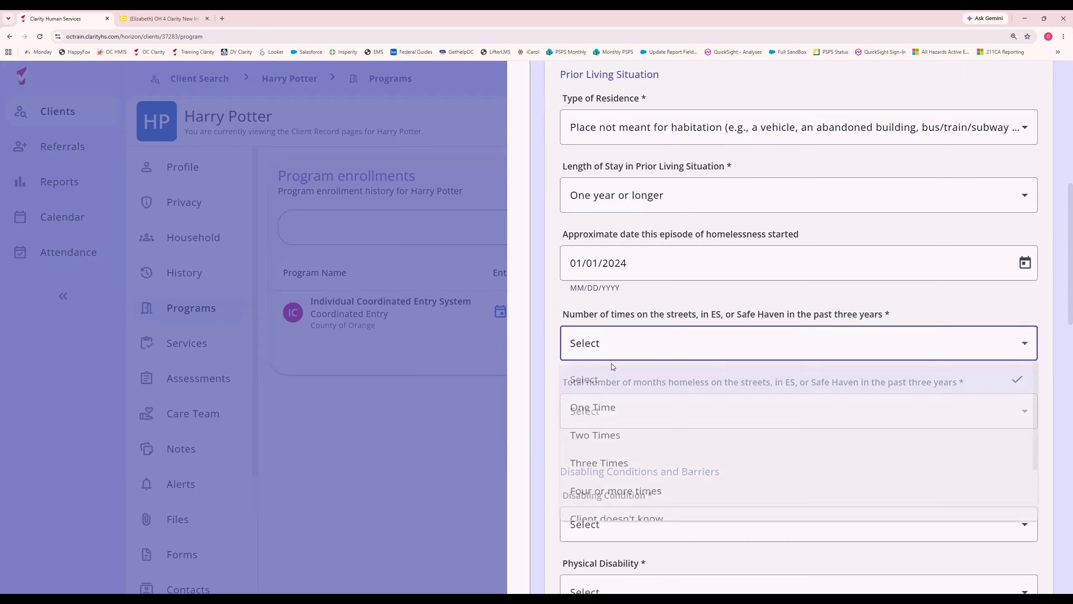
click(602, 418)
click(602, 422)
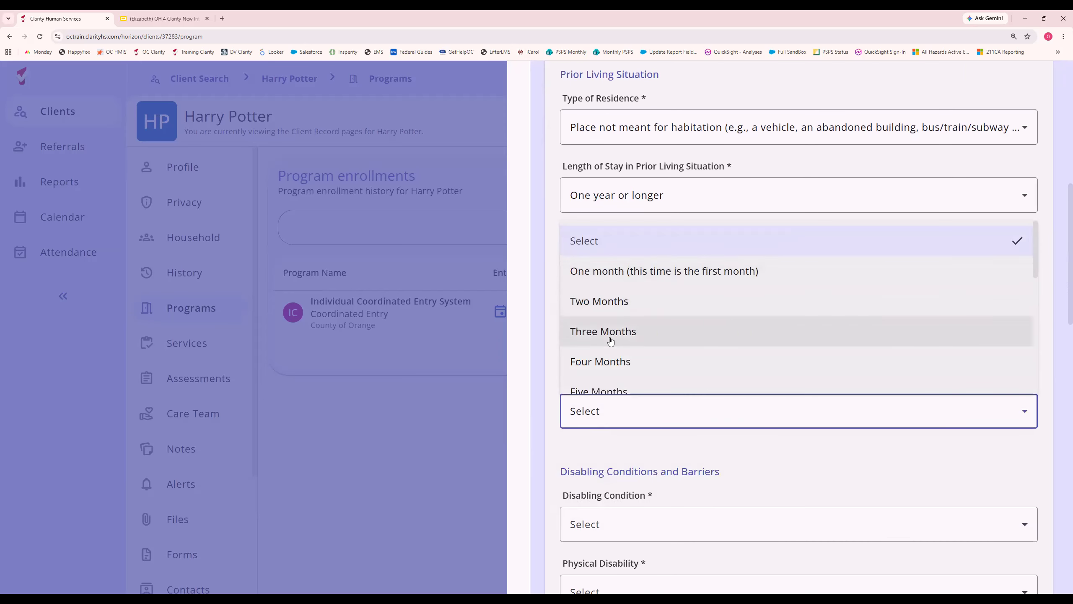
scroll(609, 334, down, 3)
scroll(612, 338, down, 2)
click(607, 378)
Set Disabling Condition and Physical Disability to Yes, and answer Yes to the physical disability's follow-up question.
scroll(608, 330, down, 5)
click(608, 330)
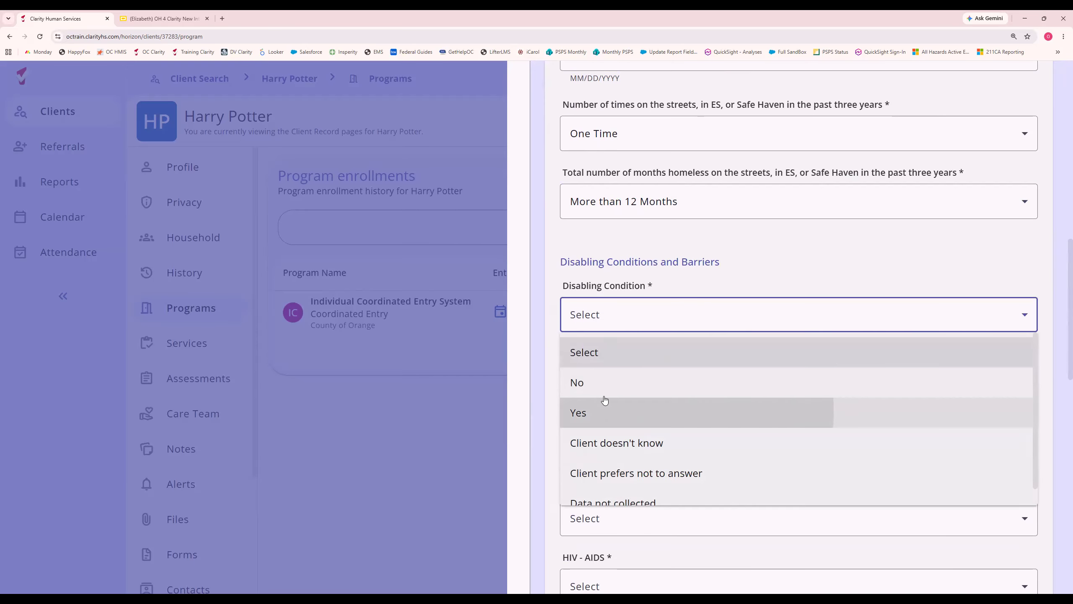
click(606, 408)
click(606, 379)
click(604, 481)
click(610, 447)
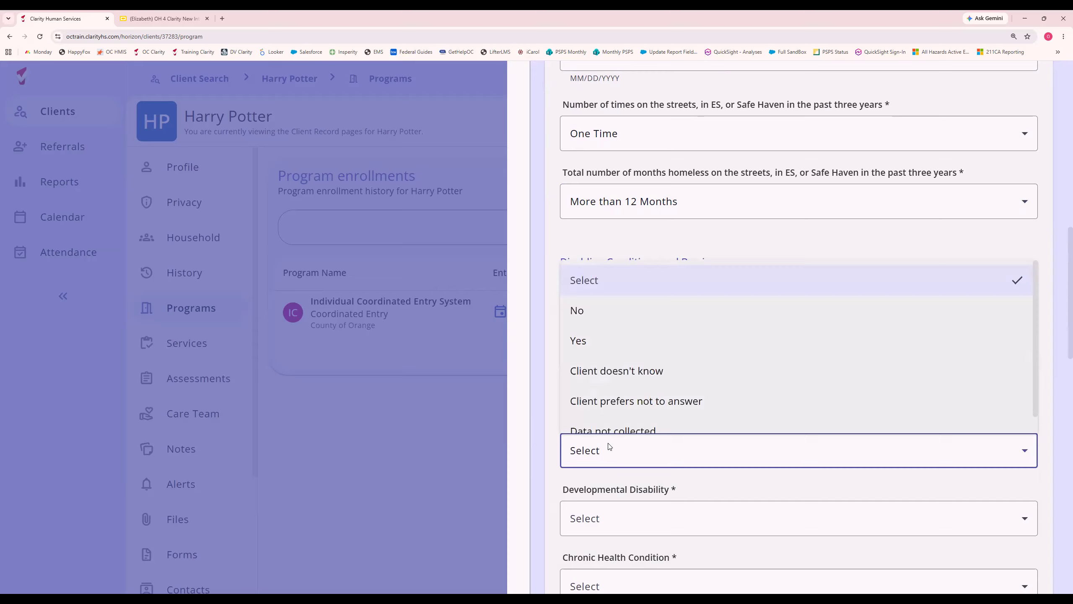
click(606, 340)
Set Developmental Disability and Chronic Health Condition to No.
scroll(647, 453, down, 3)
scroll(647, 454, down, 2)
click(598, 309)
click(598, 376)
click(596, 376)
click(596, 445)
Set HIV - AIDS, Mental Health Disorder and Substance Use Disorder to No.
scroll(595, 381, down, 4)
click(594, 277)
click(594, 345)
click(596, 344)
click(597, 412)
click(600, 413)
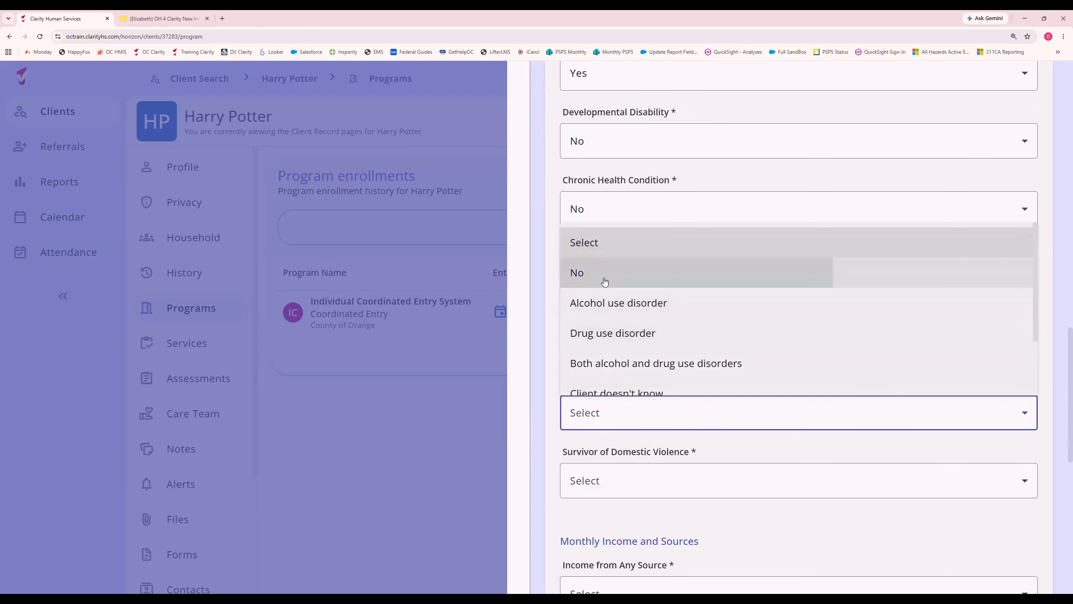
click(598, 273)
Set Survivor of Domestic Violence and Income from Any Source to No.
scroll(610, 324, down, 4)
click(609, 323)
click(599, 380)
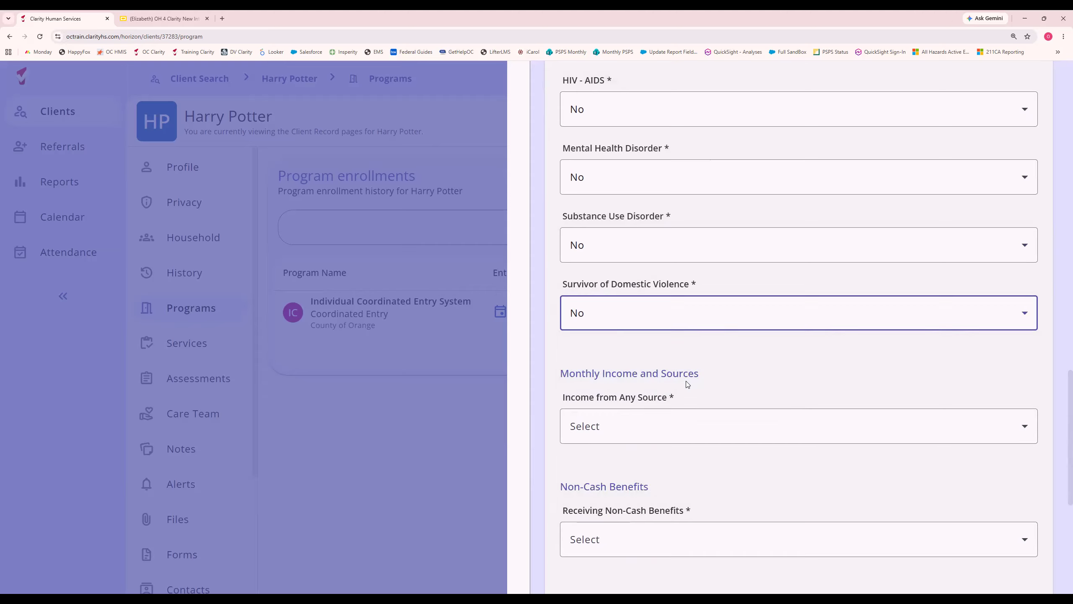
click(607, 424)
click(594, 286)
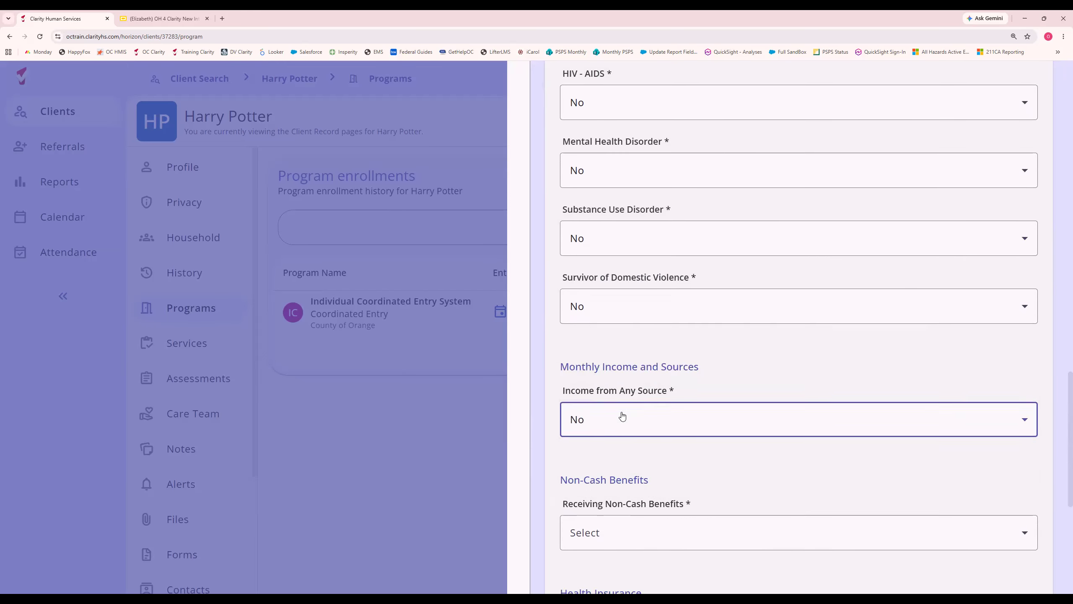
Set Receiving Non-Cash Benefits and Covered by Health Insurance to No.
scroll(621, 415, down, 4)
click(608, 374)
click(595, 438)
scroll(594, 423, down, 4)
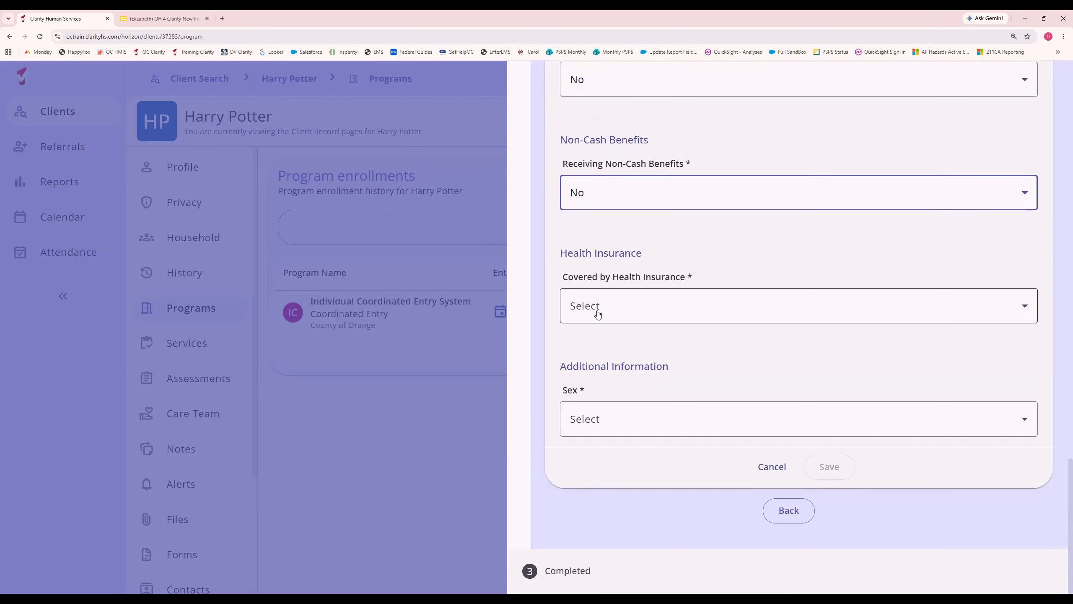
click(596, 306)
click(593, 373)
Set Sex to Male, save the enrollment and complete the enrollment process.
click(628, 421)
click(604, 305)
click(835, 470)
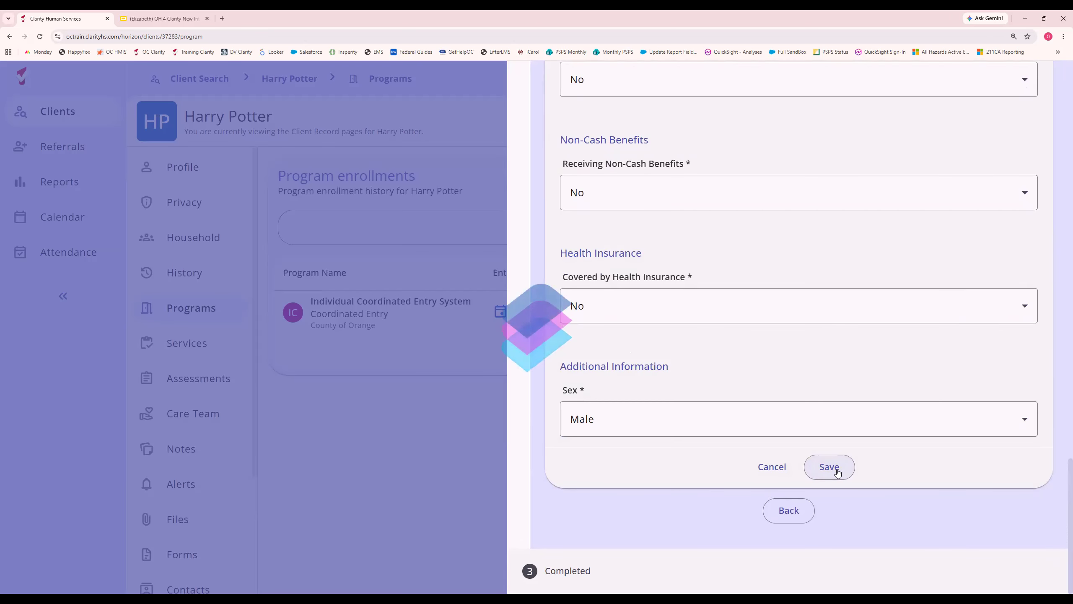
click(797, 486)
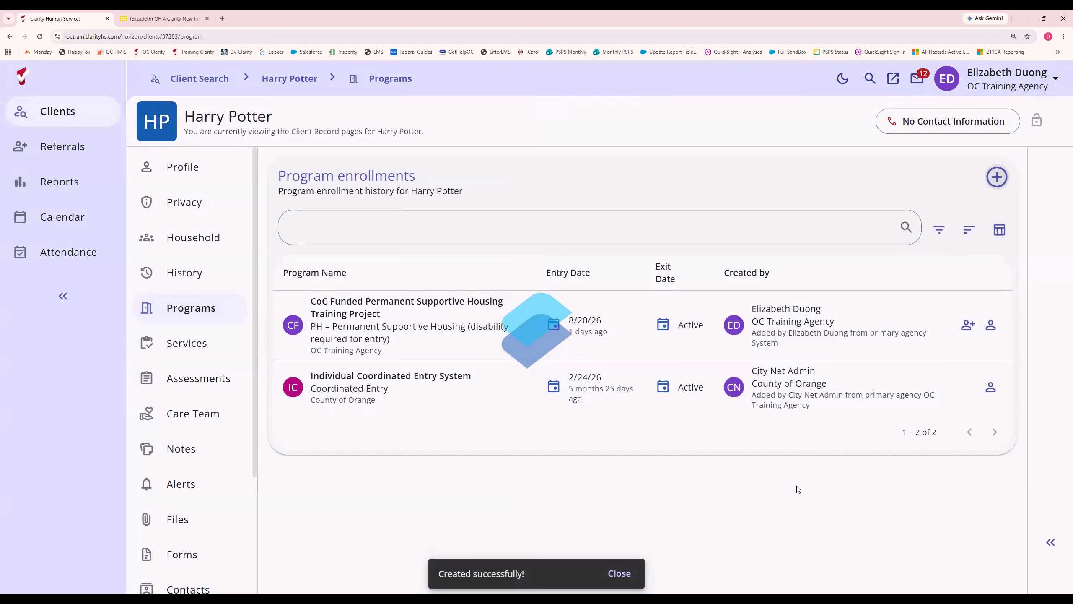
Review the referral linked to the new enrollment and the client's activity history, and return to the program enrollments.
click(149, 292)
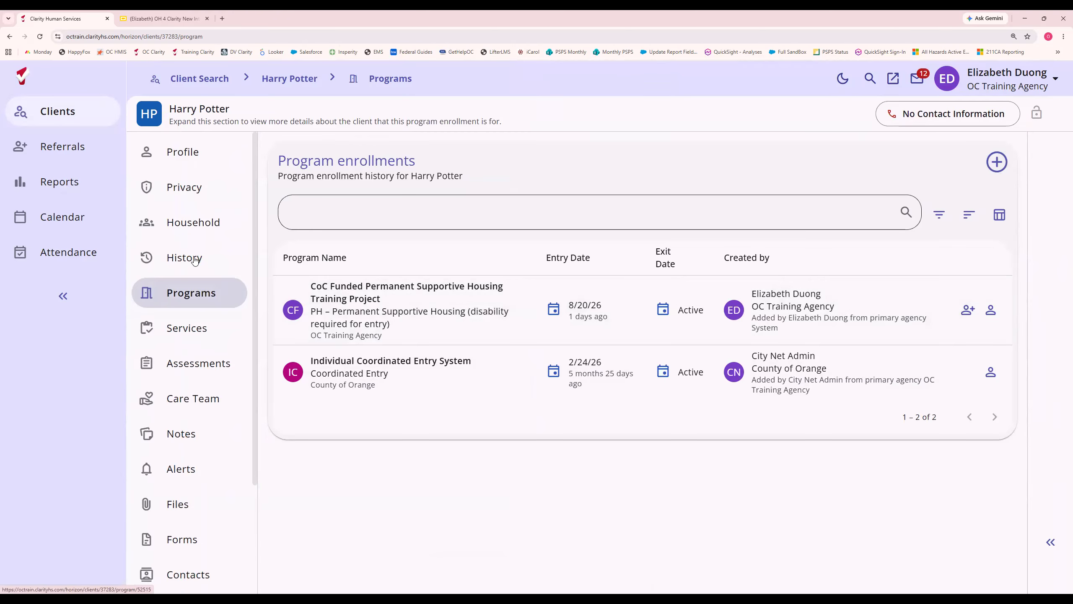
mouse_move(965, 310)
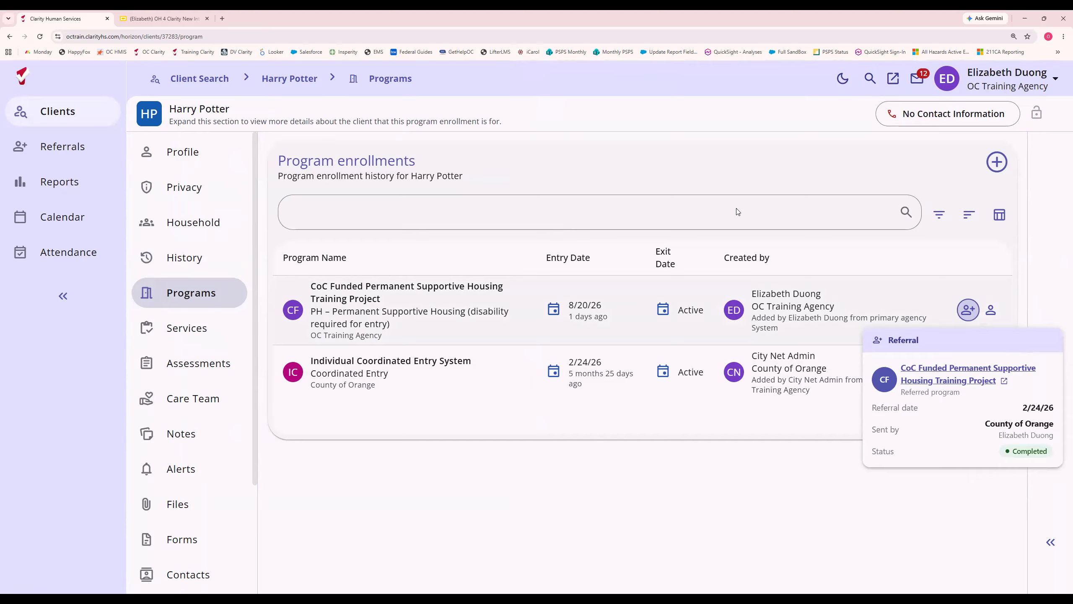
click(182, 266)
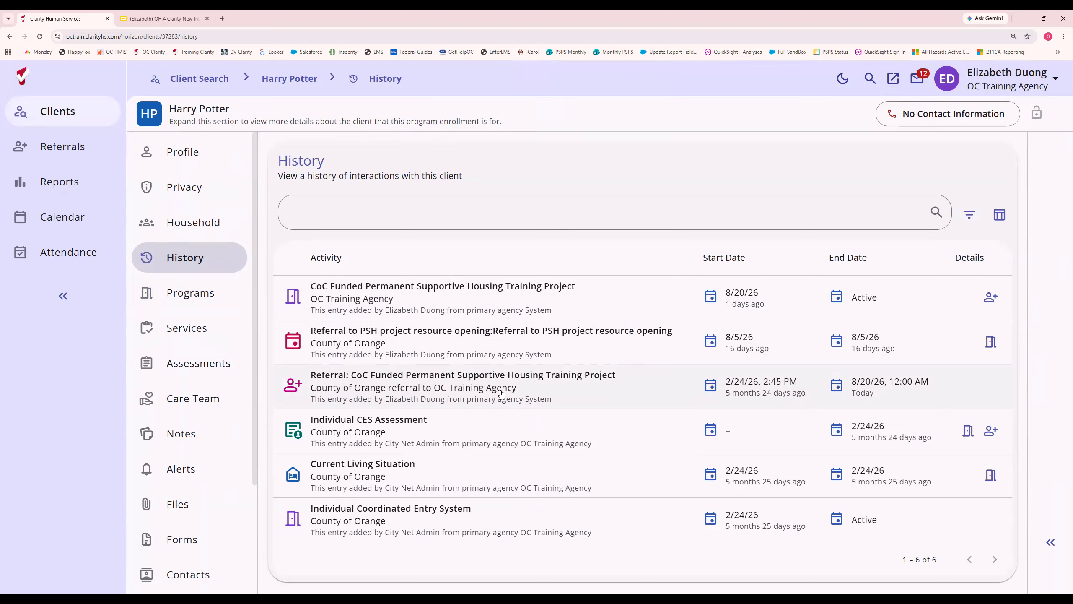
click(197, 295)
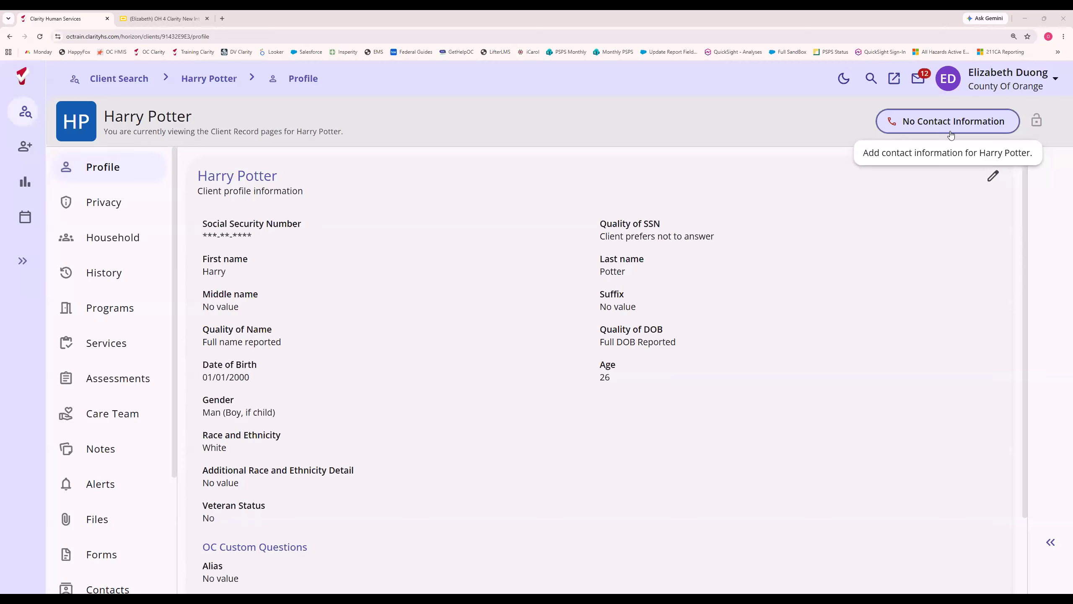
Check the current agency and the agencies available for switching, and keep County of Orange selected.
click(1006, 92)
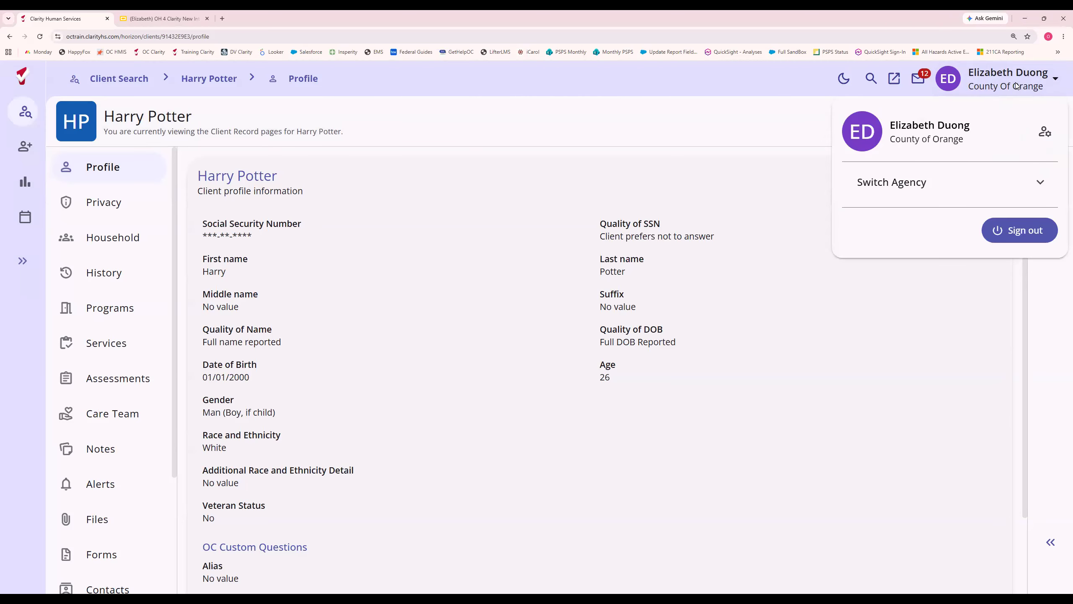
click(922, 185)
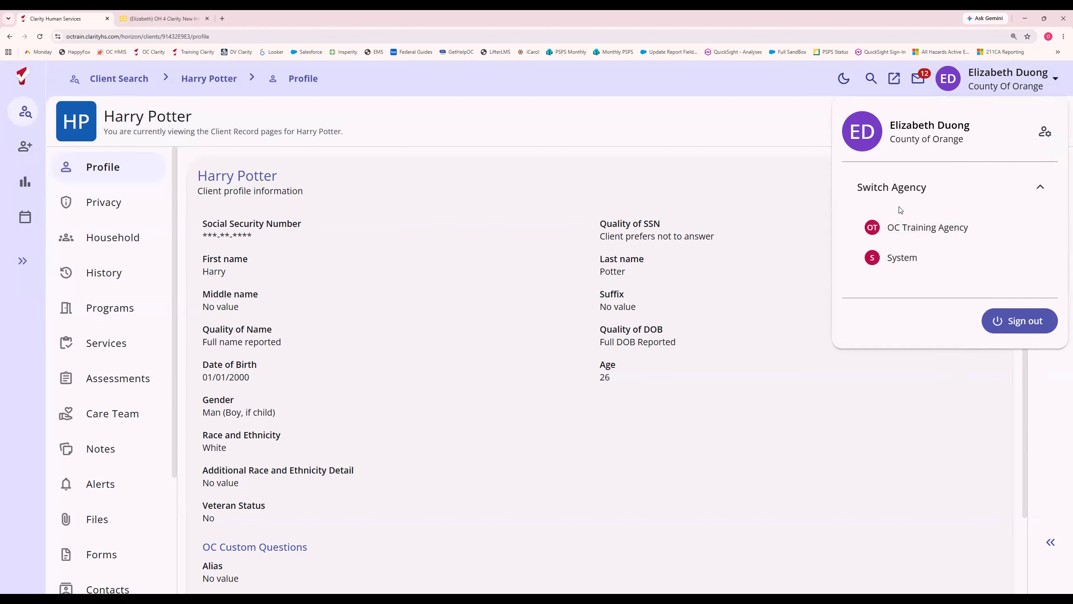
click(671, 127)
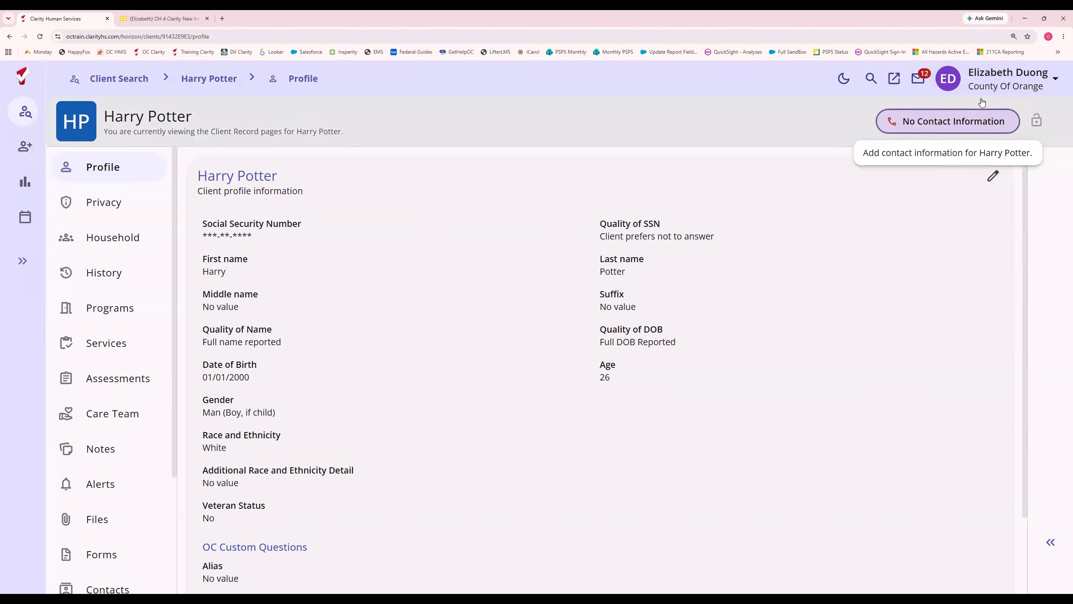
Start a program exit from the client's active Individual Coordinated Entry System enrollment.
click(106, 312)
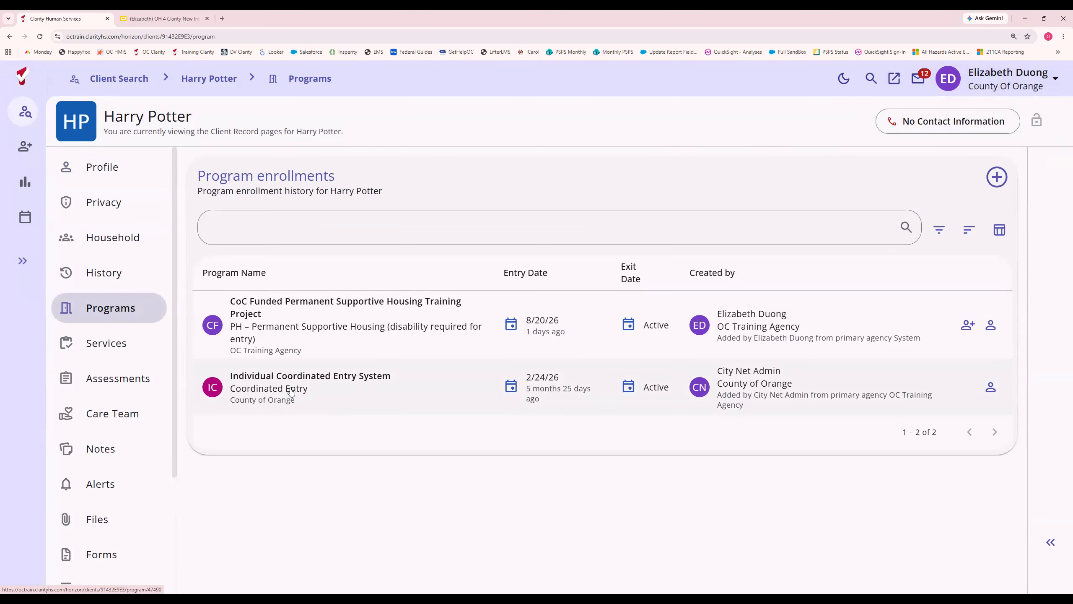
click(291, 391)
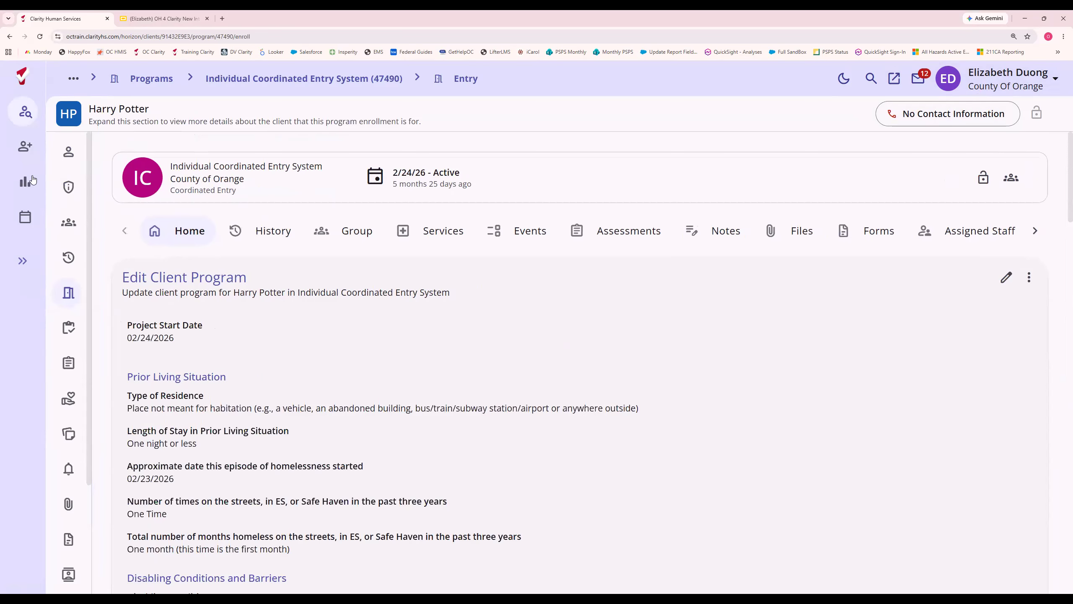
click(1035, 231)
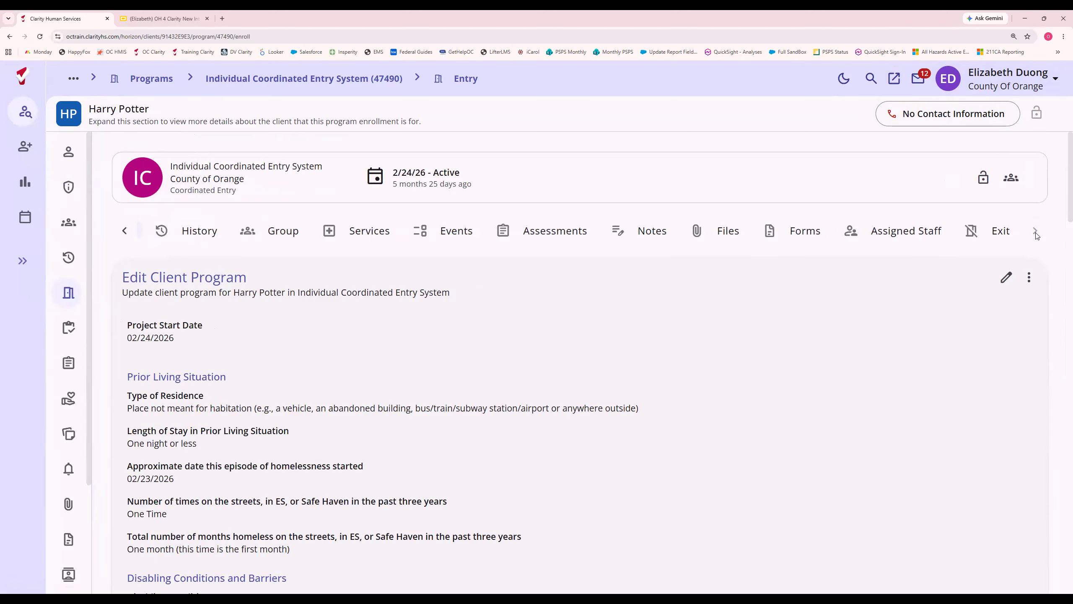
click(996, 239)
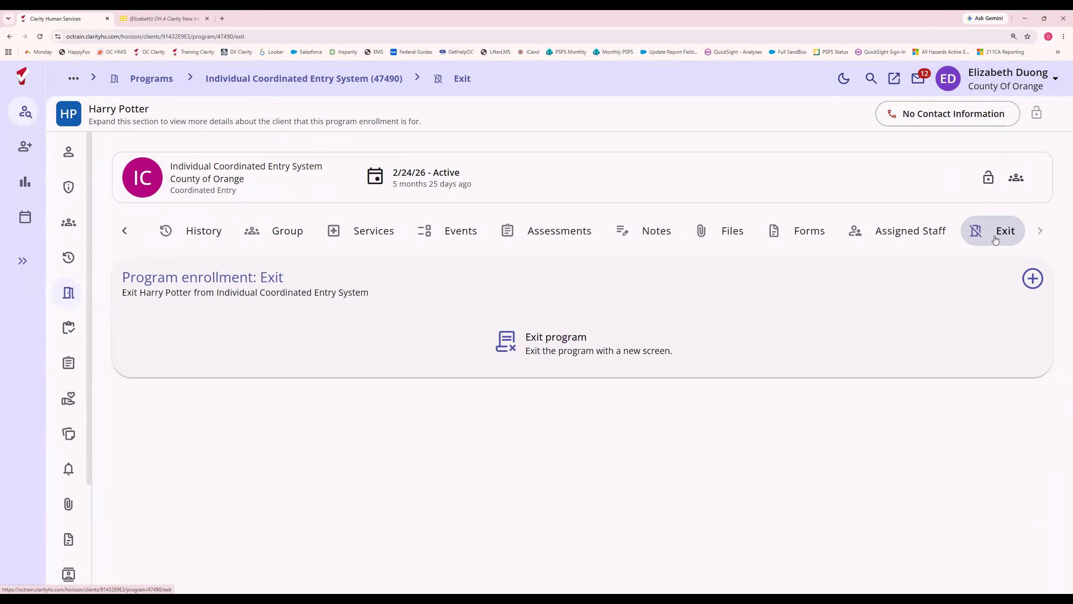
click(1032, 279)
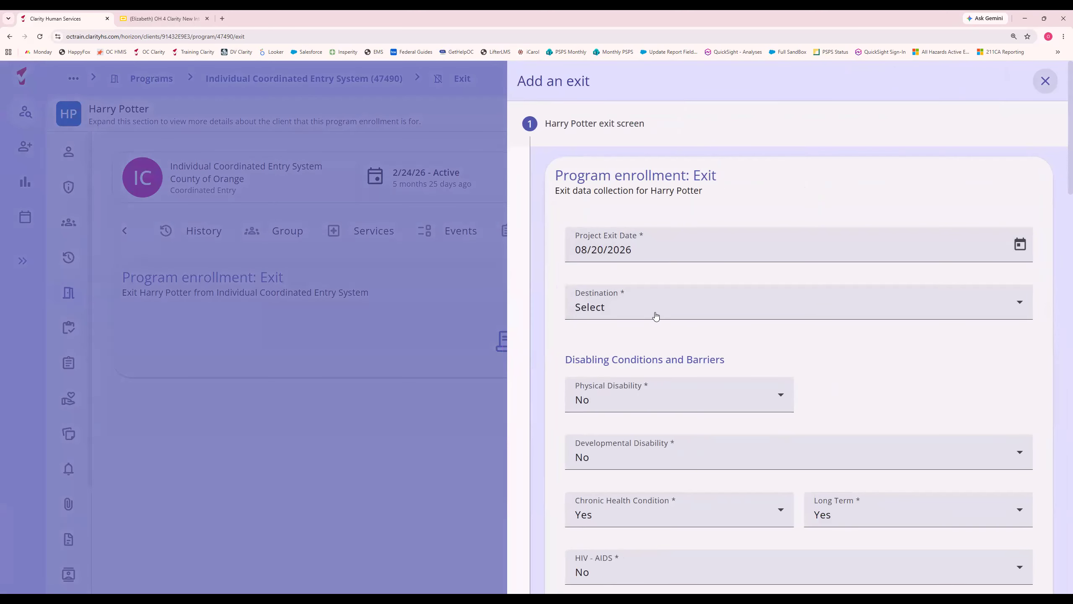
Set the exit destination to Rental by client, with ongoing housing subsidy.
click(656, 316)
scroll(731, 421, down, 5)
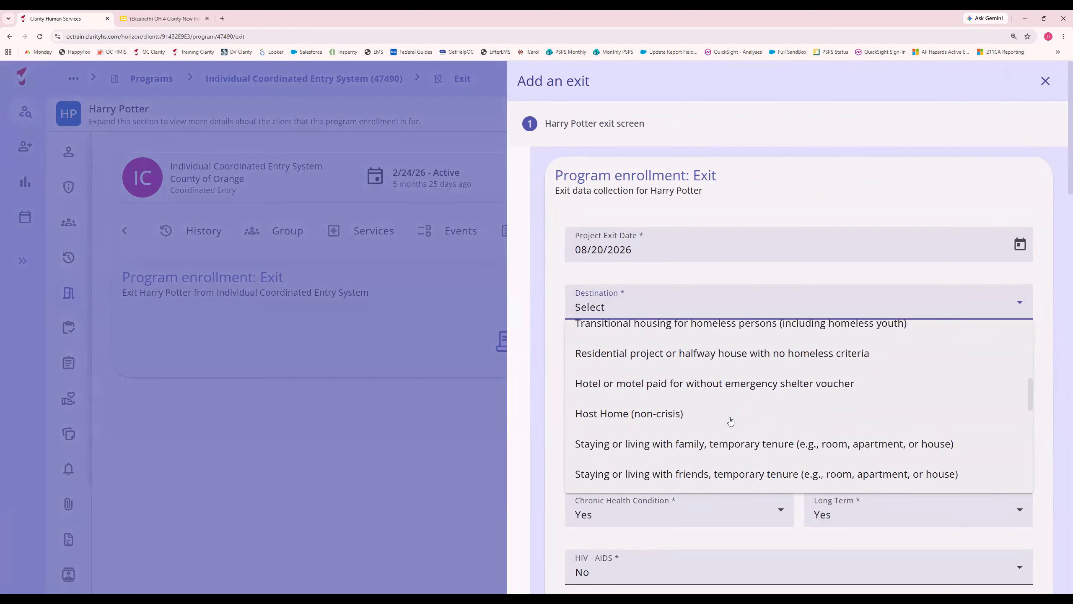
scroll(730, 421, down, 5)
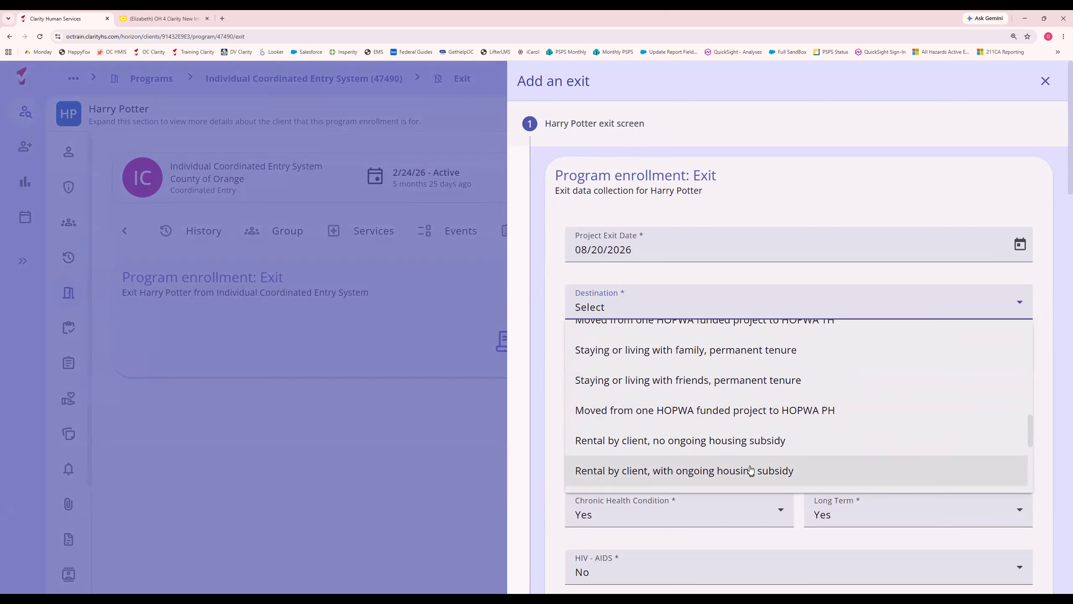
click(750, 470)
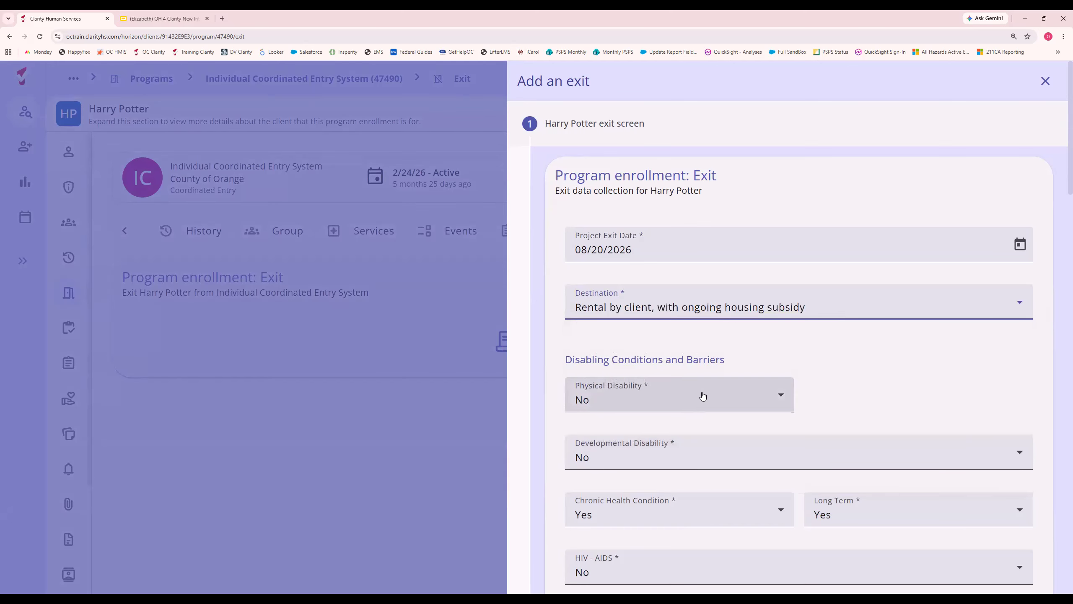
Look through the remaining exit answers, save and complete the program exit, and return to the client's program enrollments.
scroll(693, 380, down, 4)
scroll(693, 379, down, 4)
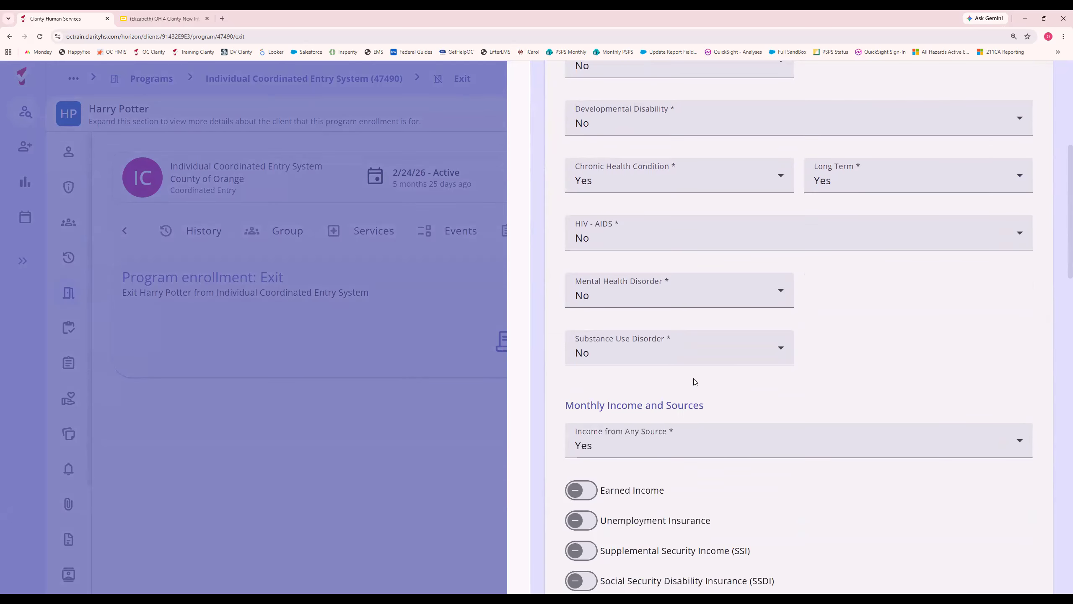
scroll(695, 382, down, 5)
scroll(725, 389, down, 5)
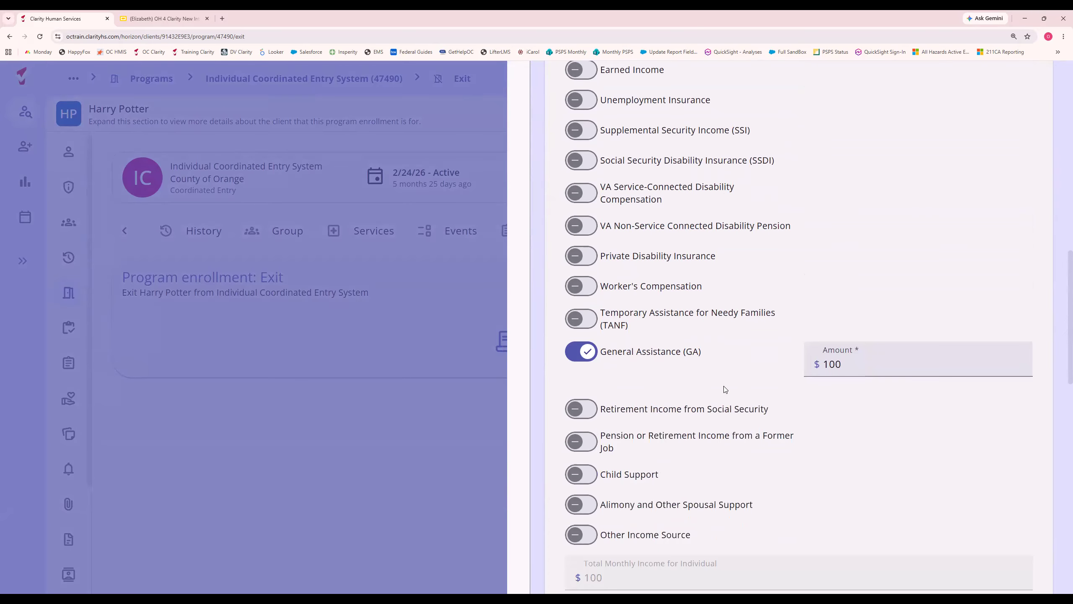
scroll(725, 390, down, 15)
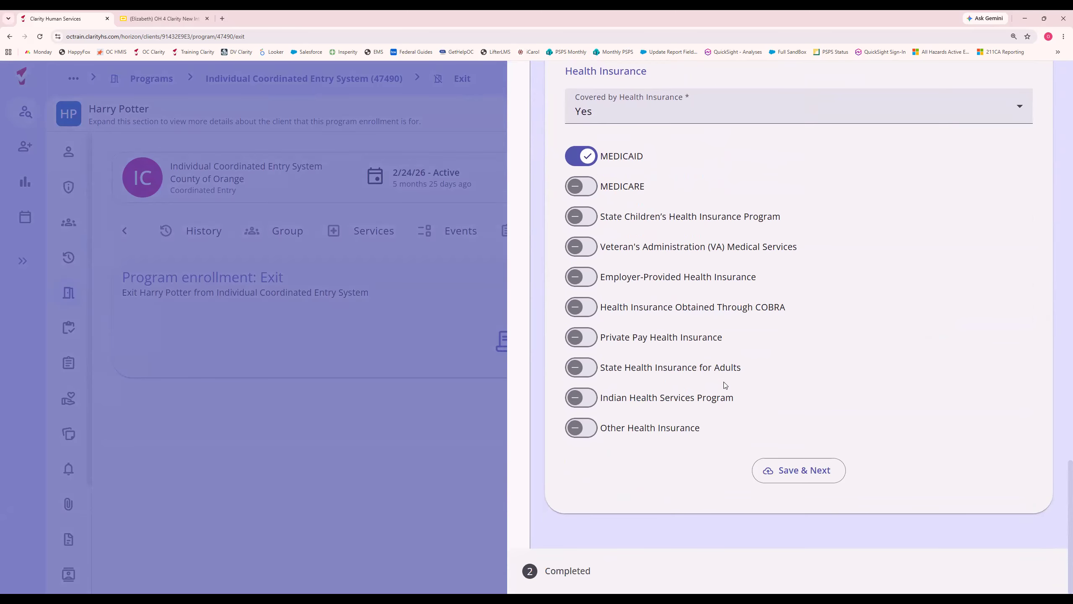
click(816, 472)
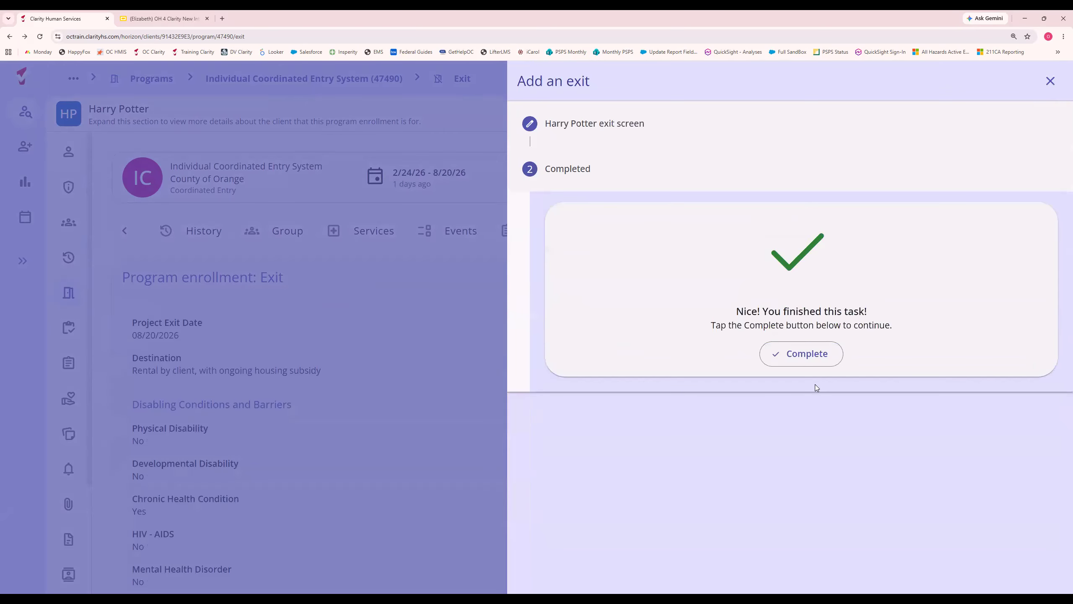
click(813, 360)
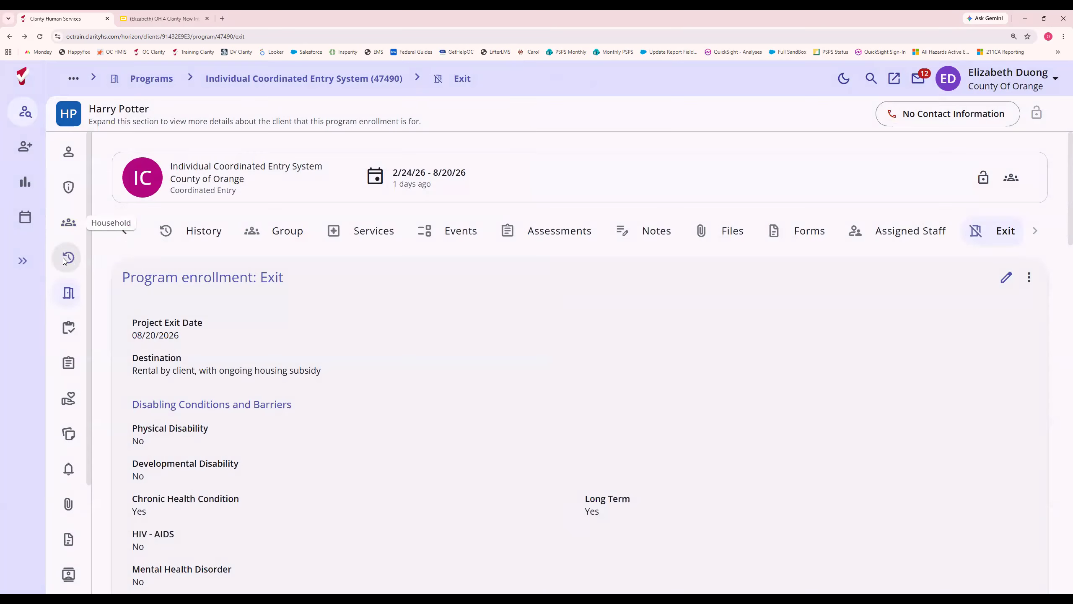
click(66, 294)
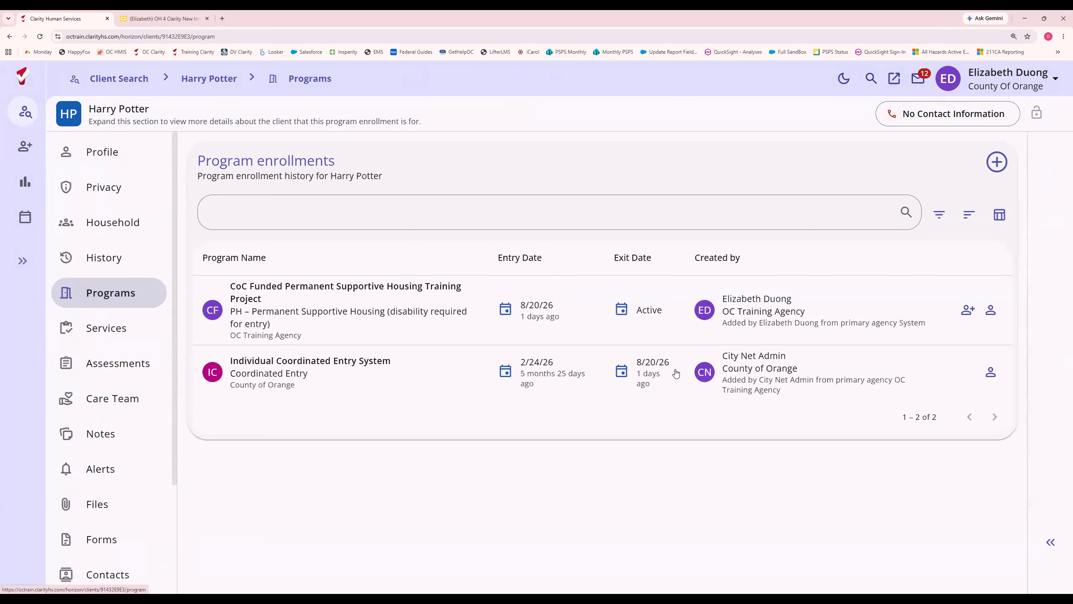